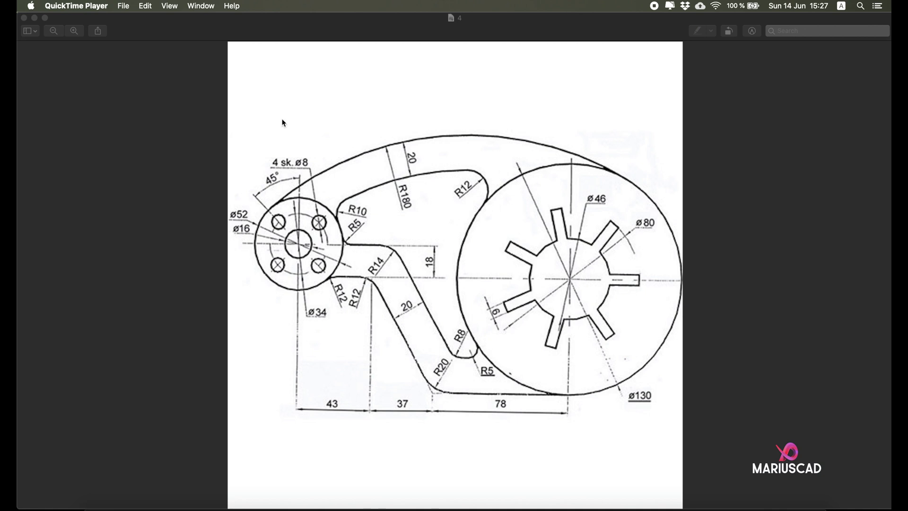
Minimize the QuickTime reference image window to reveal the AutoCAD drawing
left_click(36, 22)
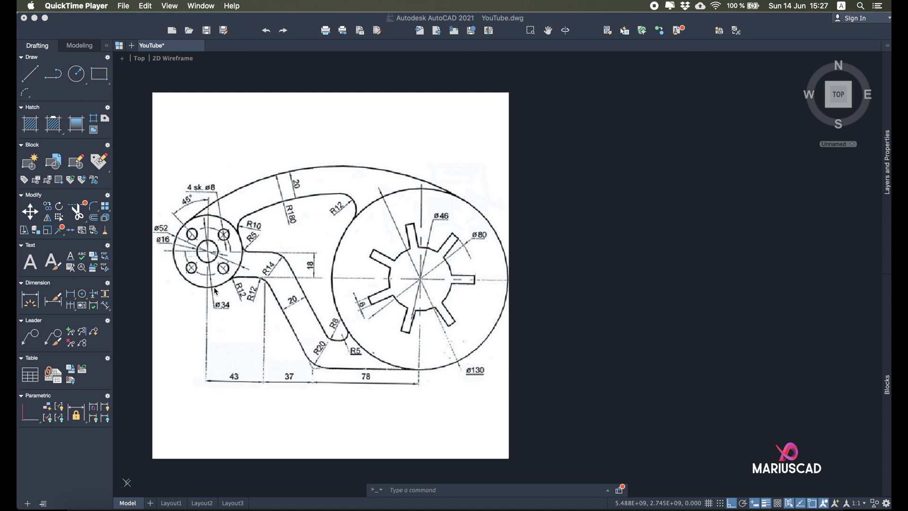
Zoom in on the reference image's hub, return to the full view, and start a circle
scroll(215, 289, "up", 4)
middle_click_drag(215, 289, 346, 302)
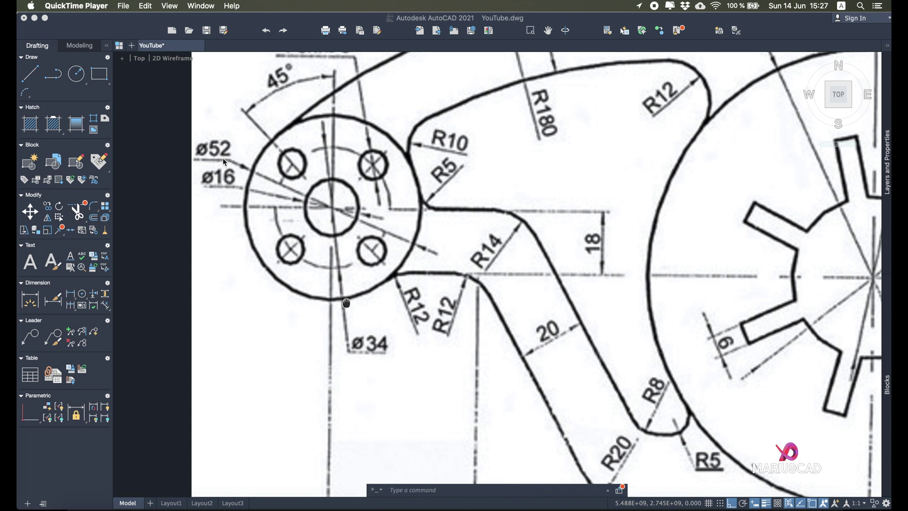
scroll(346, 302, "down", 6)
middle_click_drag(449, 213, 368, 208)
left_click(76, 74)
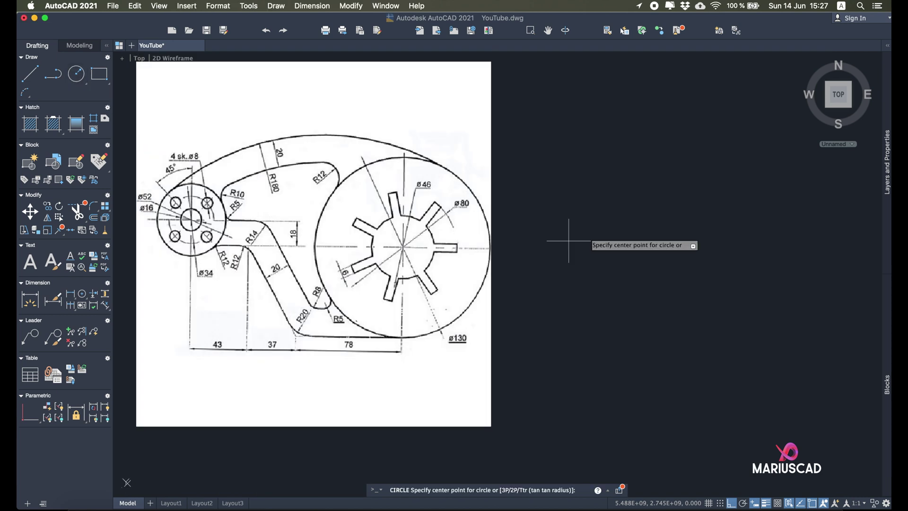
Draw circles of radius 8, 17 and 26 sharing one centre point right of the reference
left_click(592, 220)
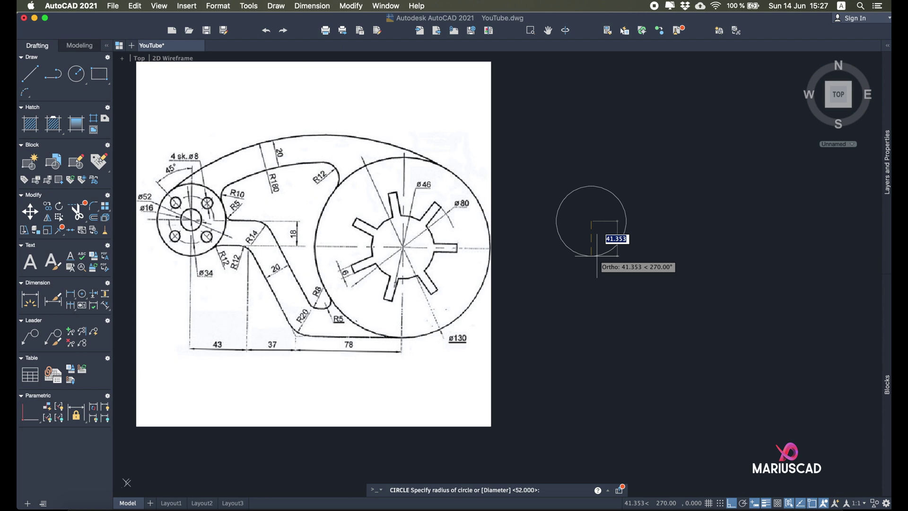
type("8")
key("Return")
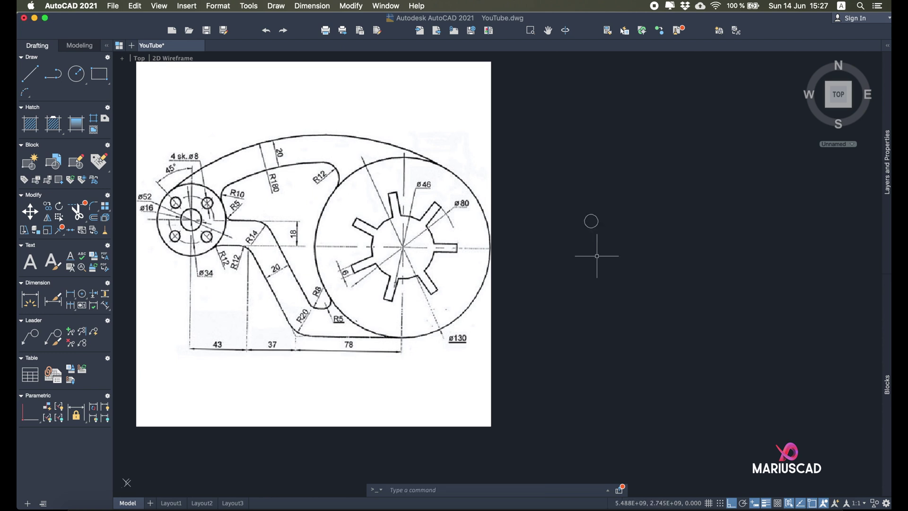
left_click(74, 80)
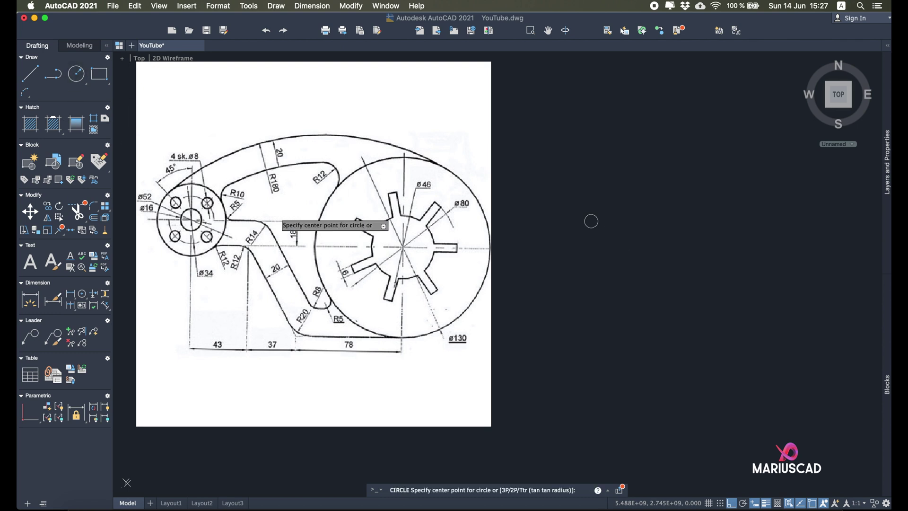
left_click(591, 221)
type("17")
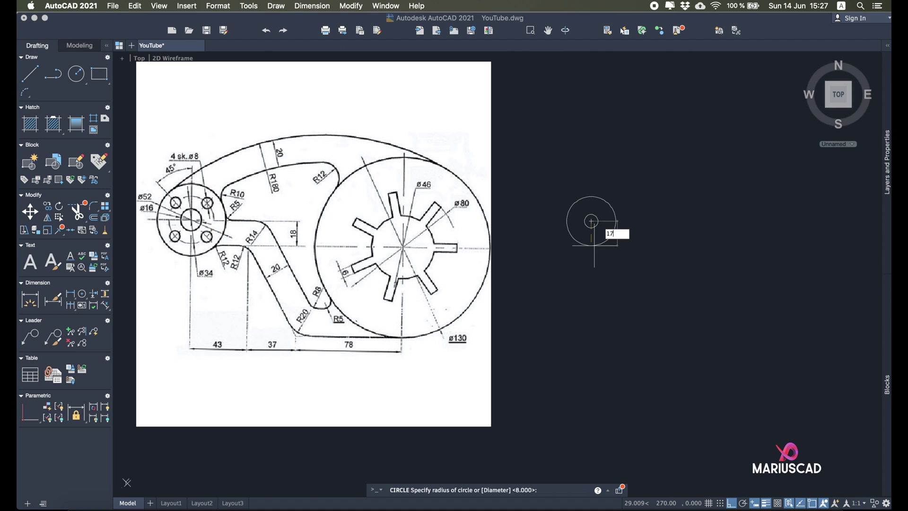
key("Return")
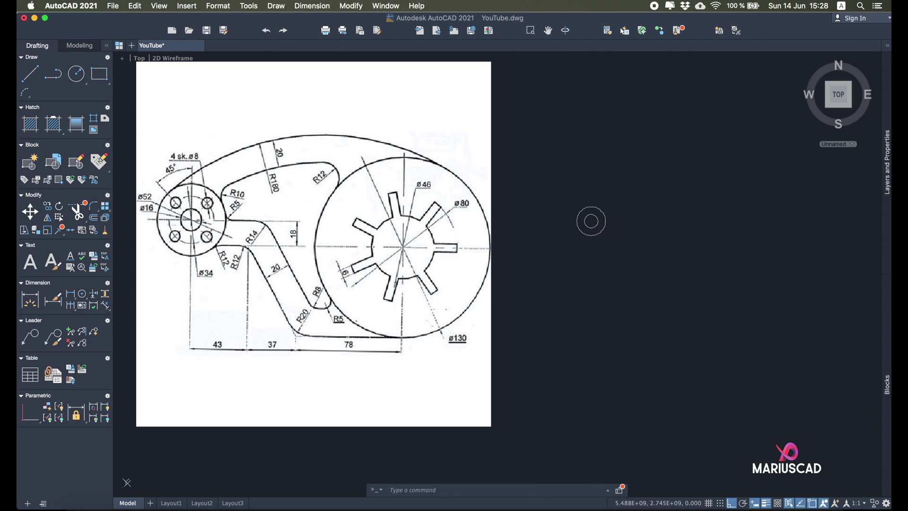
left_click(72, 79)
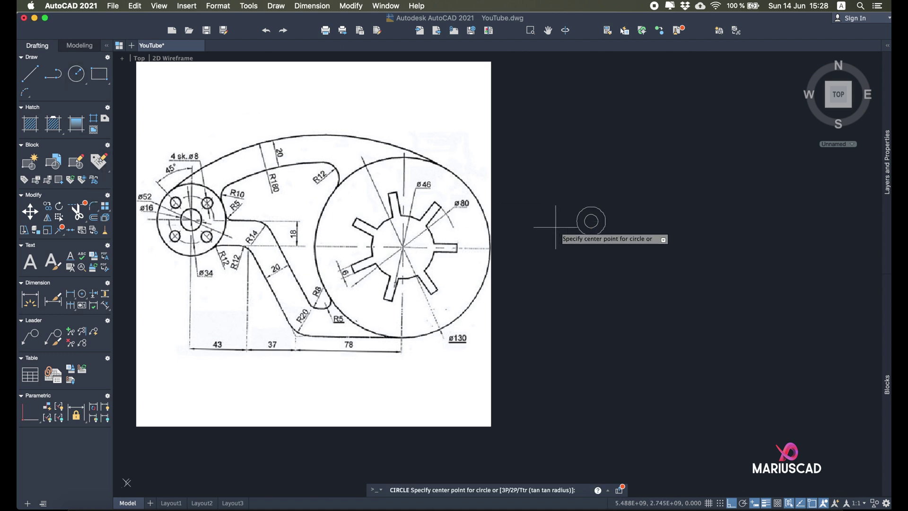
left_click(591, 221)
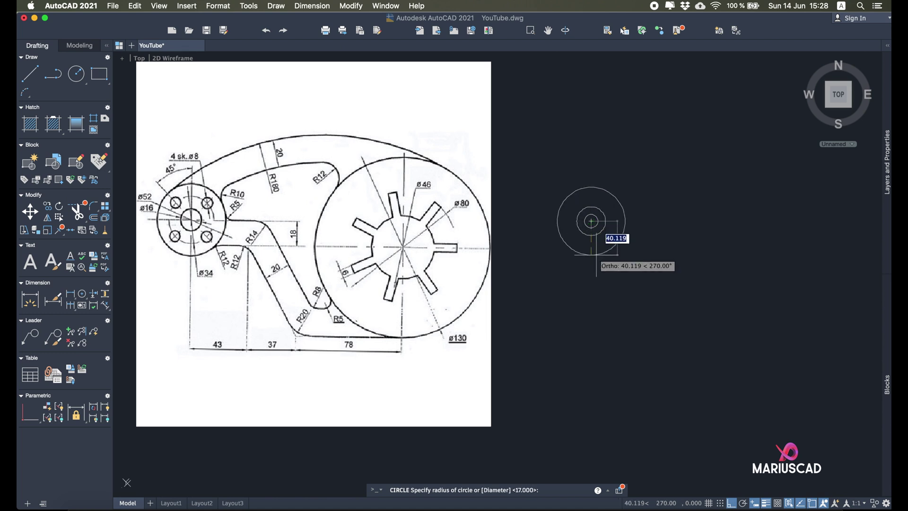
type("26")
key("Return")
middle_click_drag(593, 253, 610, 272)
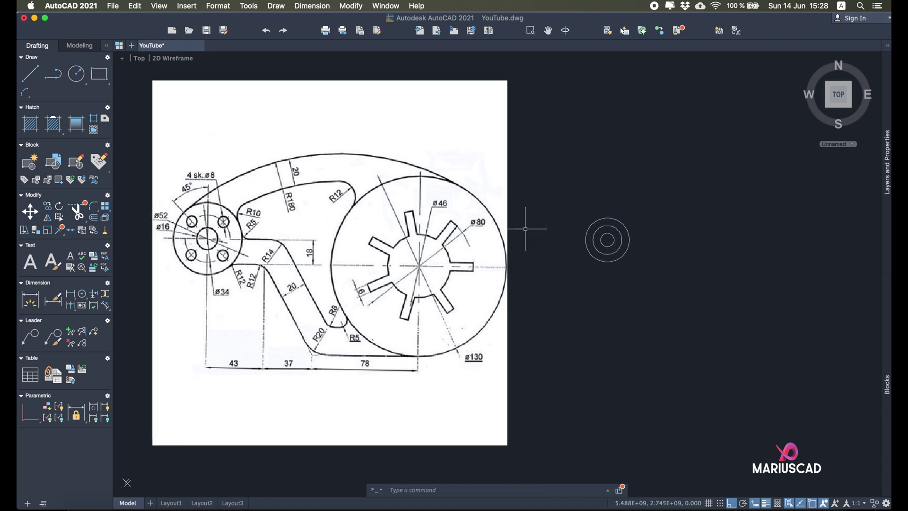
Cut the three circles with Ctrl+X, paste them at a new spot, and reframe the view
scroll(611, 255, "up", 2)
left_click(649, 279)
left_click(537, 126)
key("ctrl+x")
key("ctrl+v")
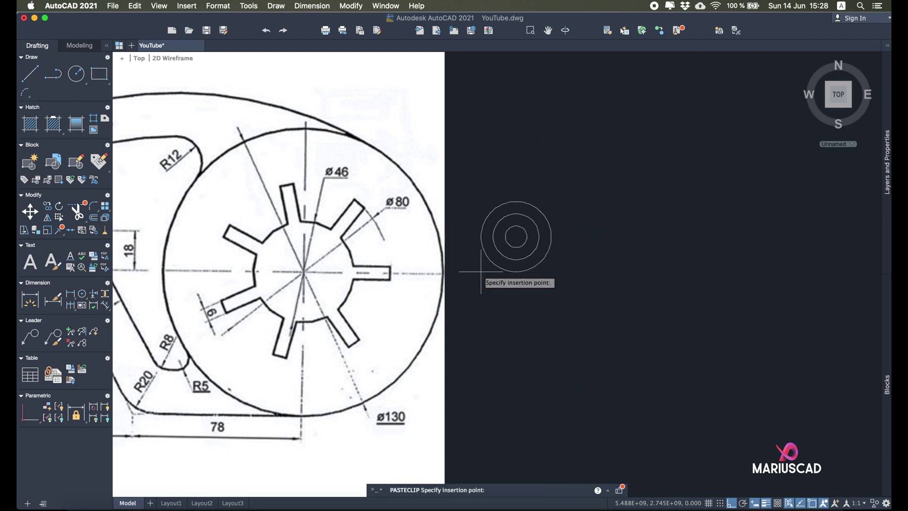
left_click(487, 279)
scroll(487, 279, "down", 3)
middle_click_drag(496, 279, 541, 268)
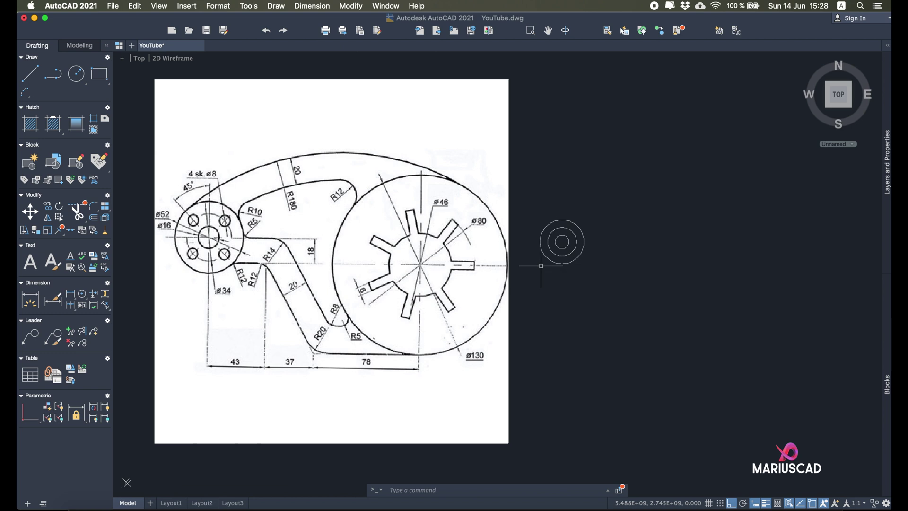
scroll(567, 253, "up", 2)
scroll(515, 247, "up", 2)
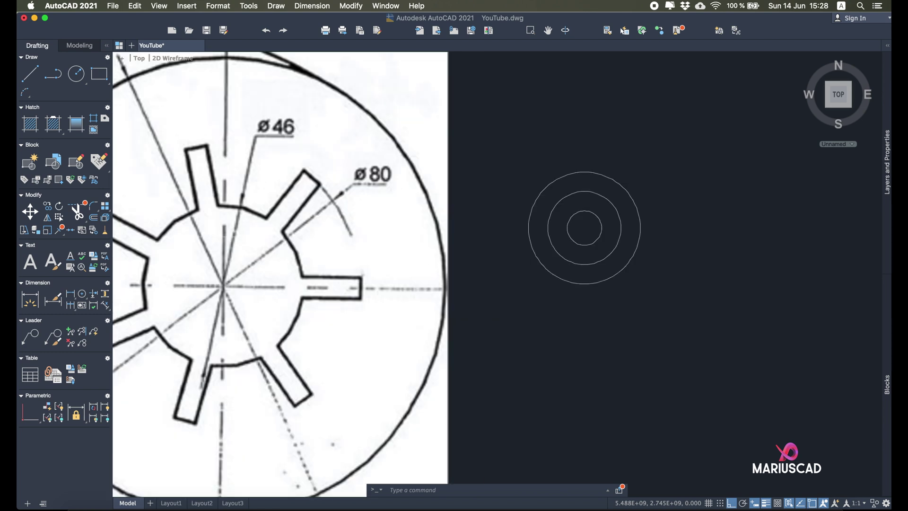
scroll(643, 239, "down", 5)
scroll(416, 246, "up", 4)
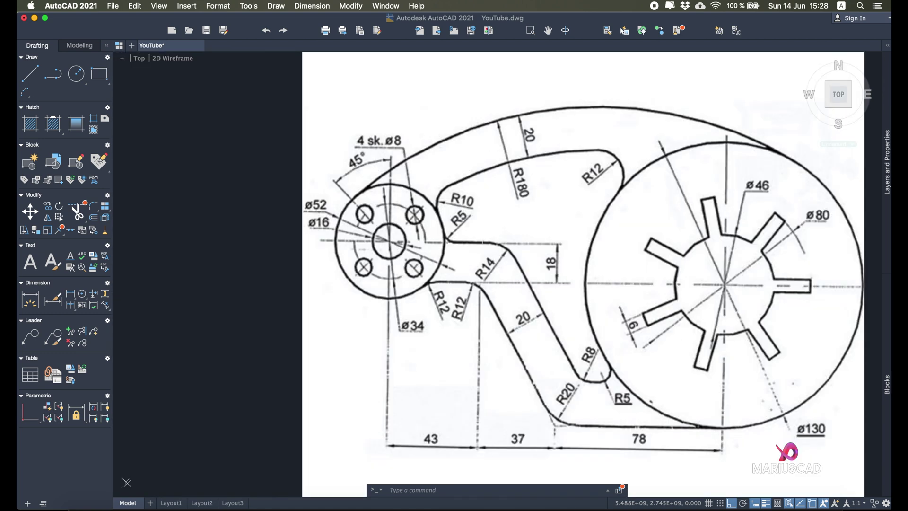
middle_click_drag(539, 274, 493, 274)
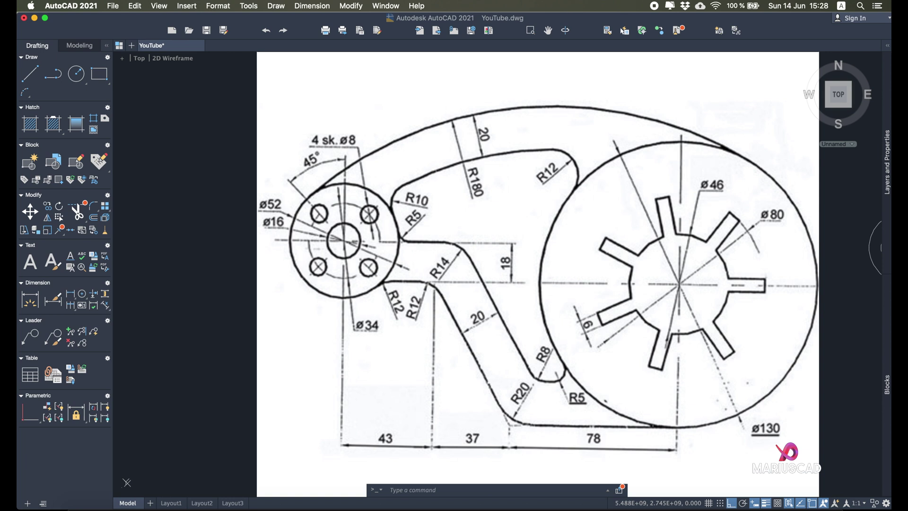
scroll(512, 281, "down", 2)
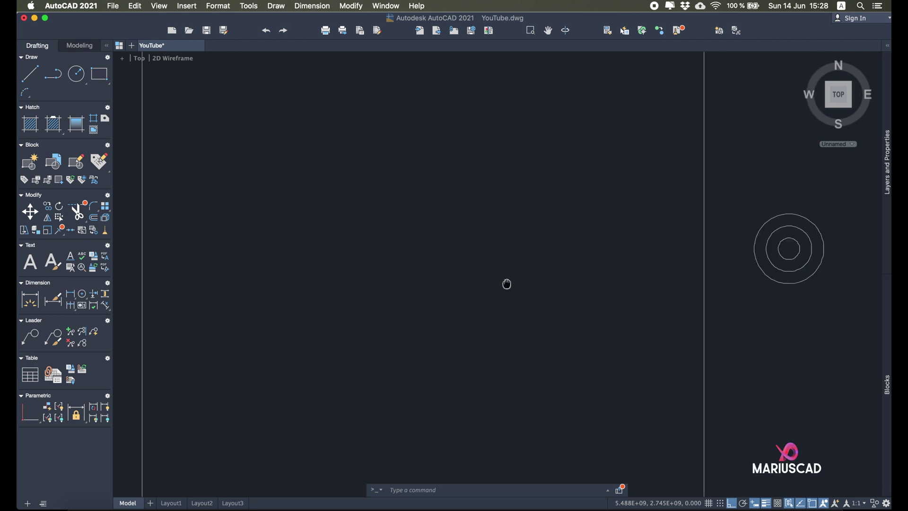
Draw a line of length 50 at 45° starting from the circles' centre
left_click(29, 74)
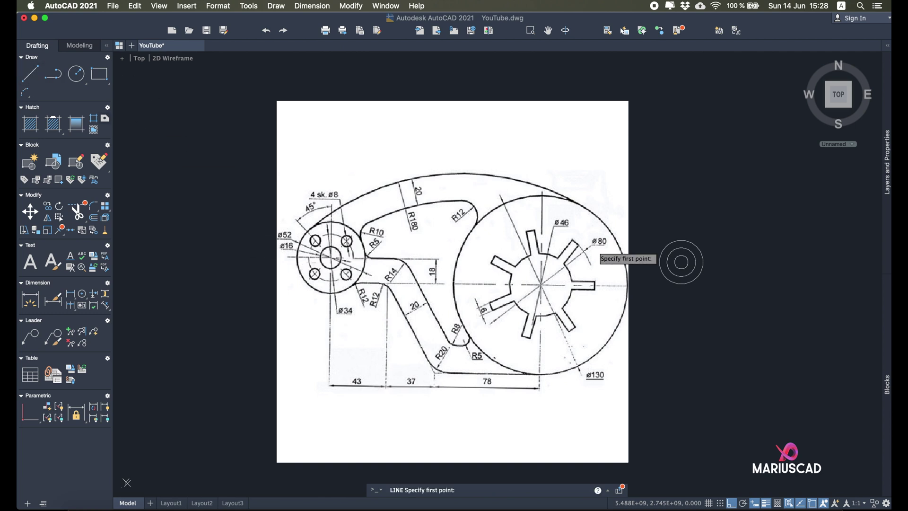
scroll(603, 258, "up", 3)
scroll(648, 270, "up", 2)
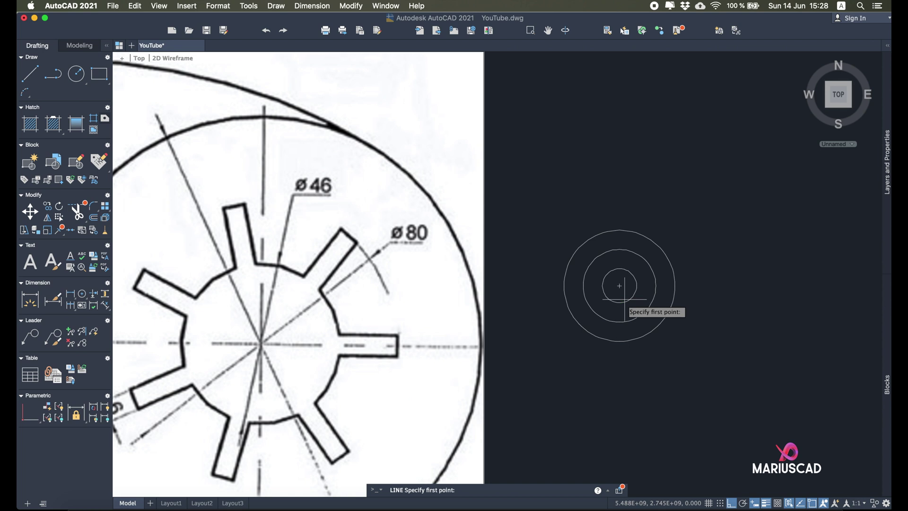
left_click(620, 285)
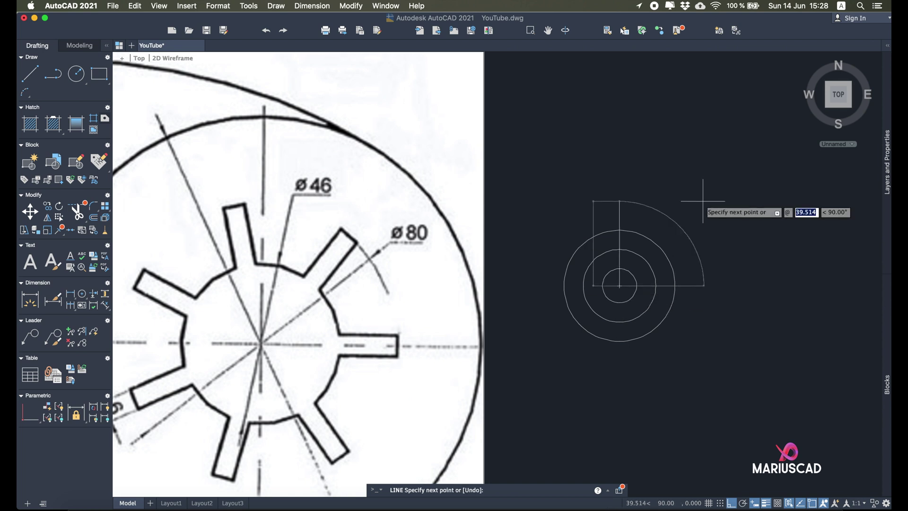
type("50")
key("Tab")
type("45")
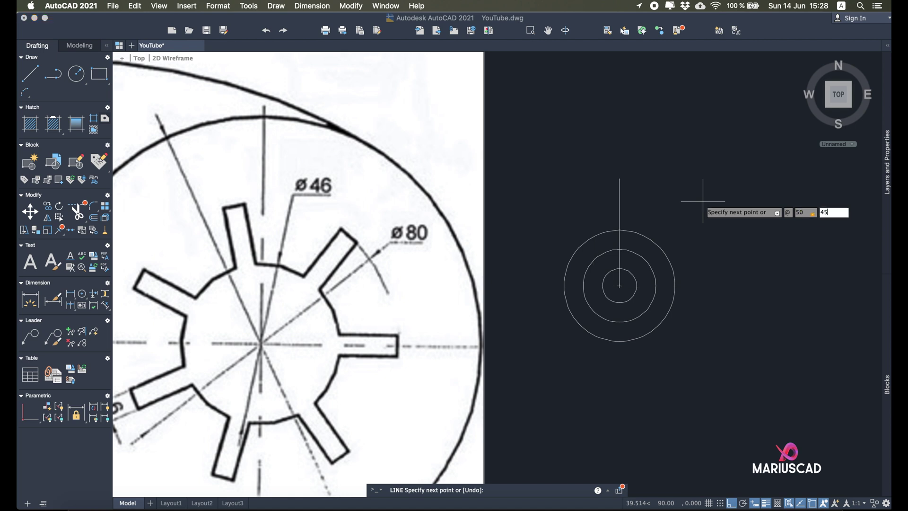
key("Return")
key("Return")
left_click(683, 222)
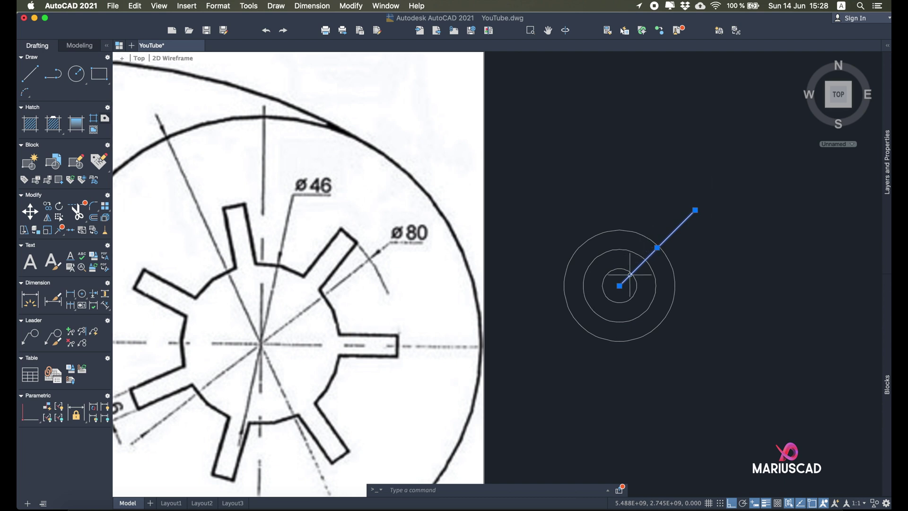
key("Escape")
Draw a radius-4 hole where the 45° line crosses the middle circle
left_click(80, 74)
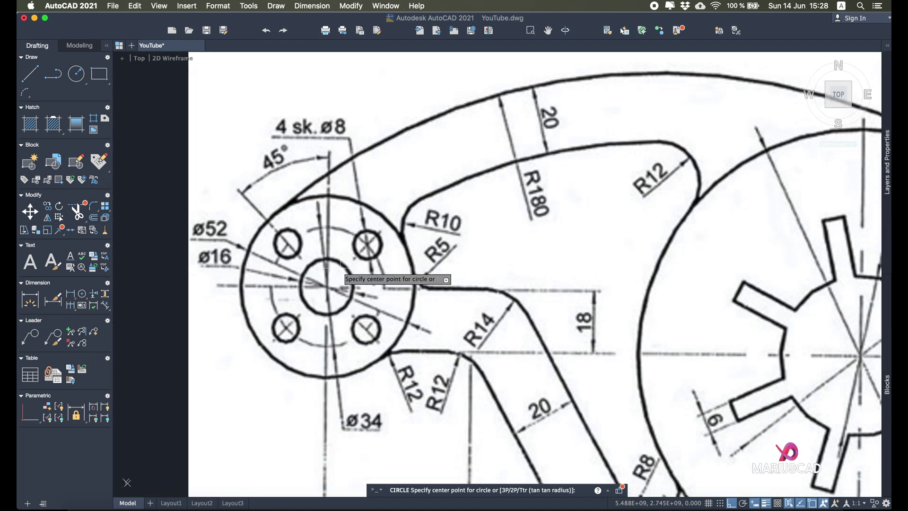
scroll(414, 222, "down", 2)
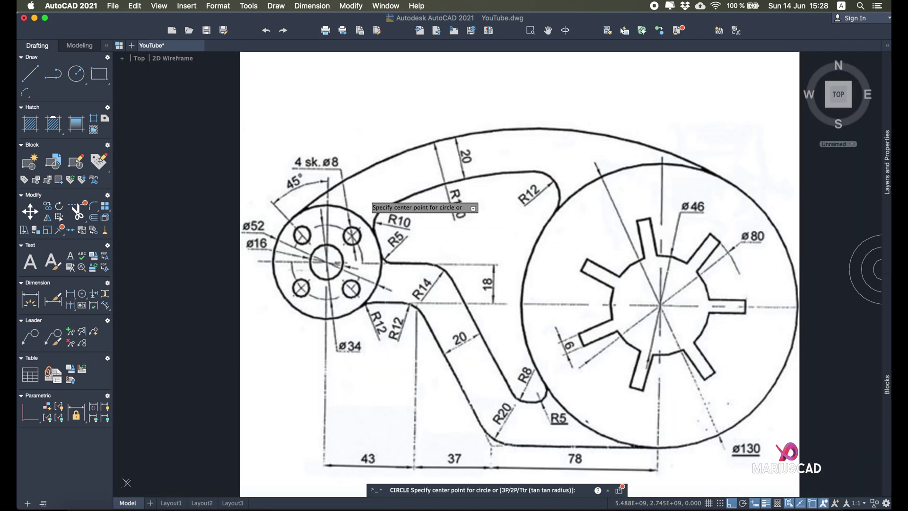
scroll(531, 230, "up", 2)
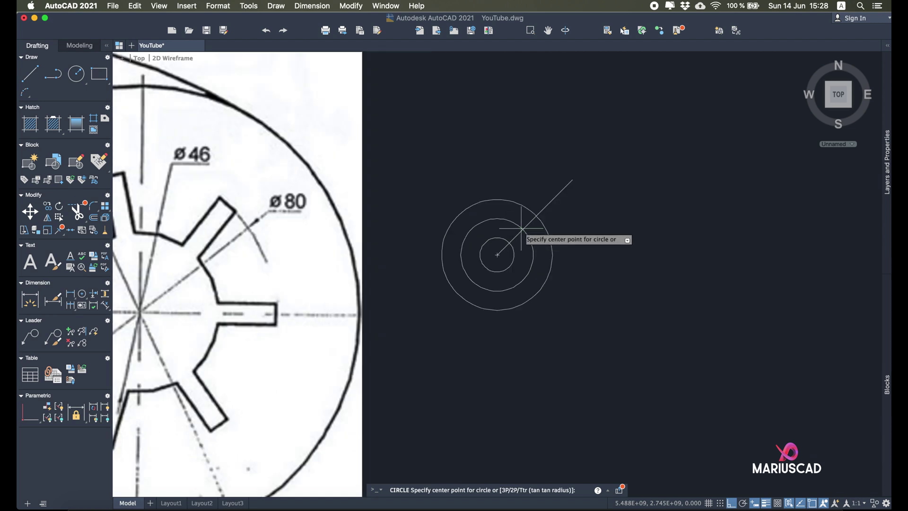
left_click(522, 230)
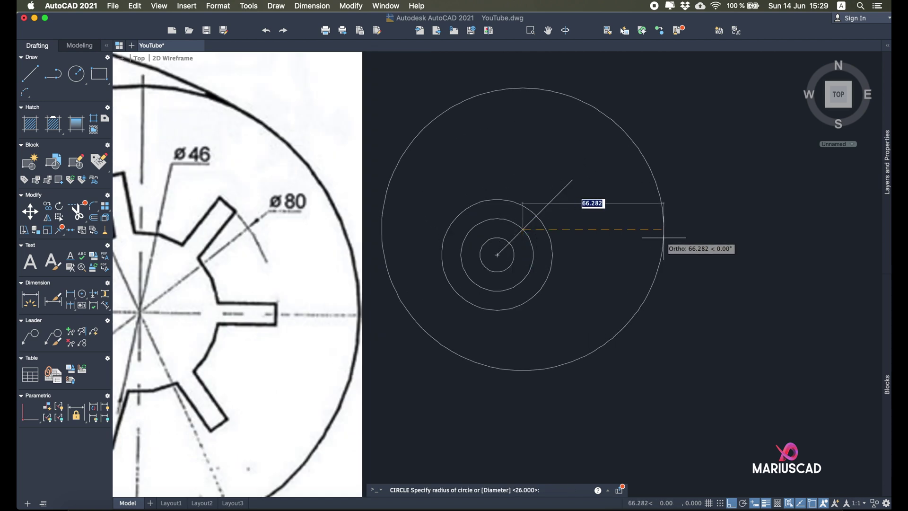
type("4")
key("Return")
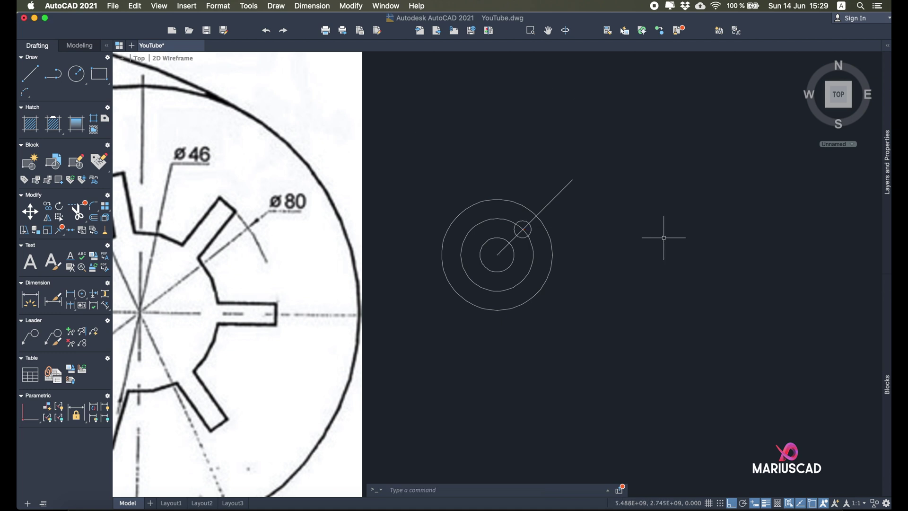
Erase the 45° guide line and start the ARRAY command
left_click(574, 206)
left_click(566, 173)
key("Delete")
type("array")
key("Return")
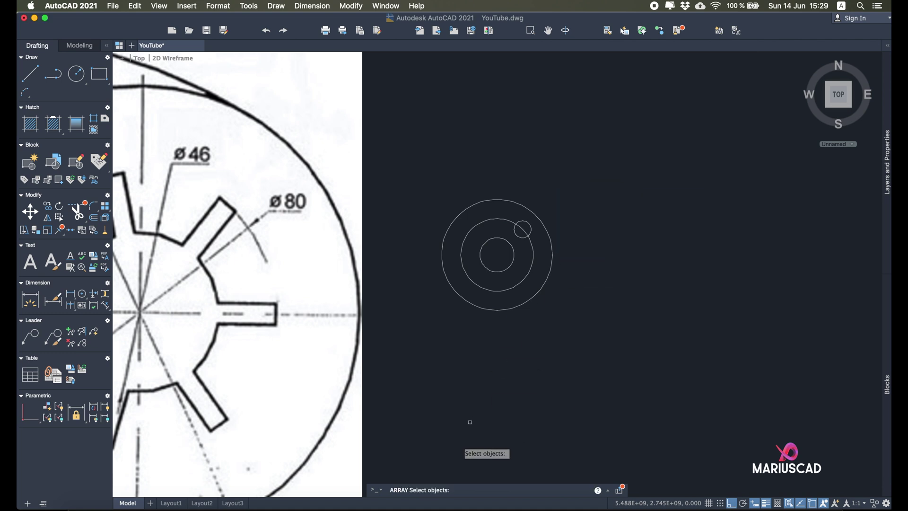
Polar-array the small hole into 4 copies around the hub centre
scroll(526, 218, "up", 5)
left_click(546, 248)
left_click(539, 244)
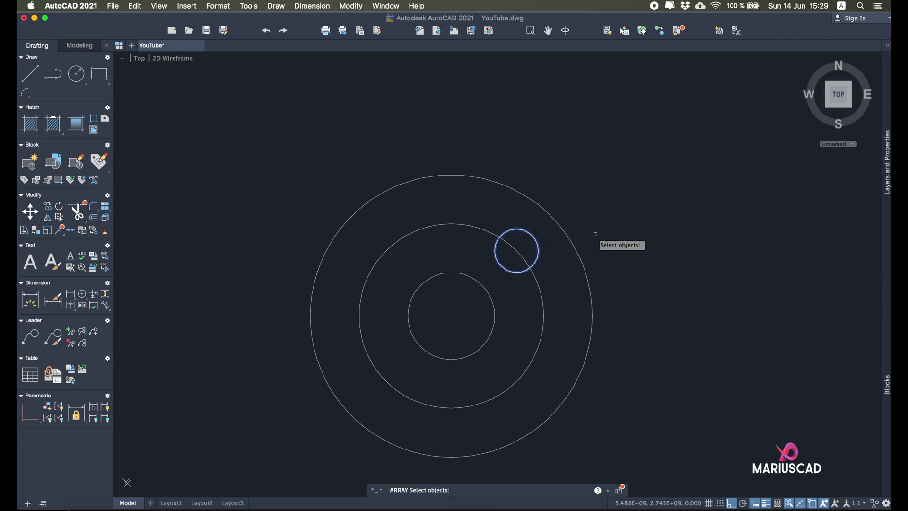
key("Return")
left_click(624, 278)
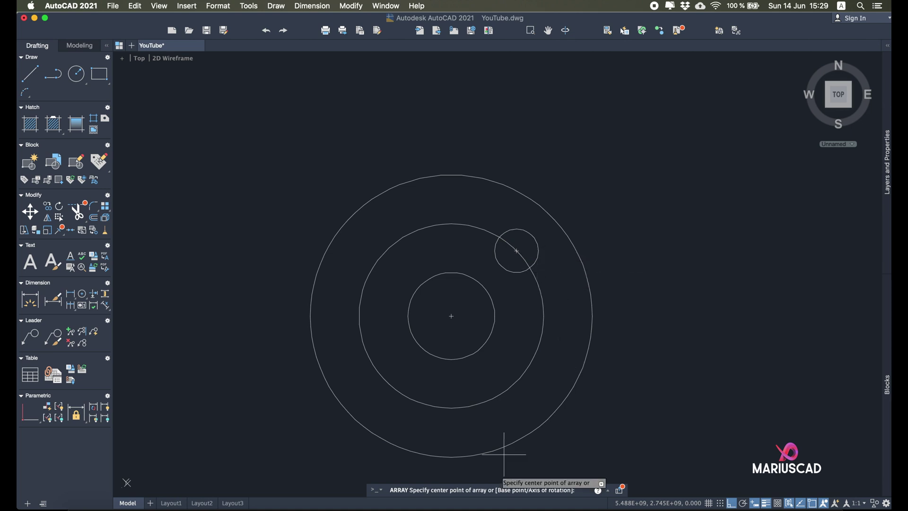
left_click(451, 315)
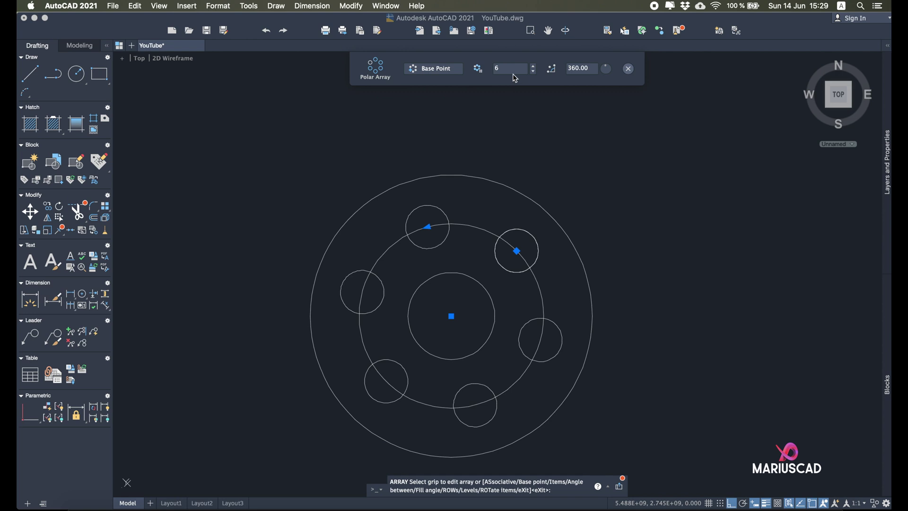
type("4")
key("Return")
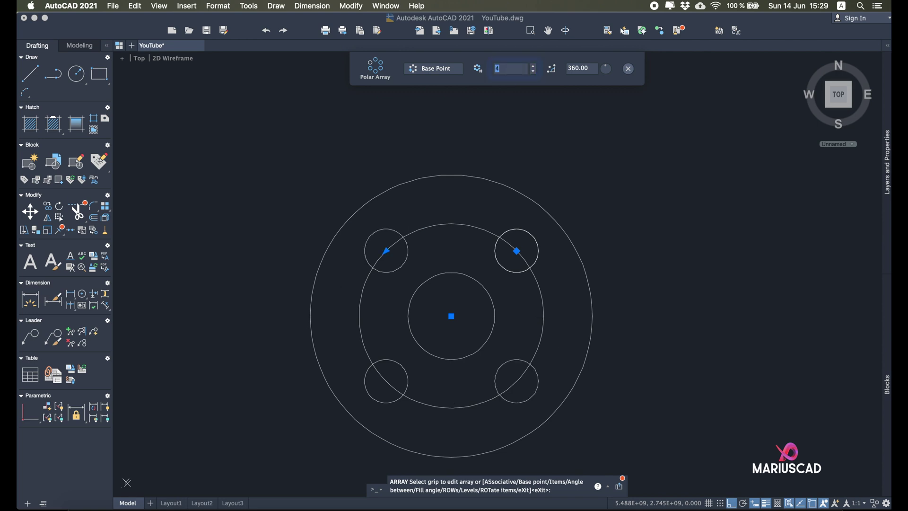
left_click(627, 69)
Delete the middle construction circle the holes sat on
left_click(562, 336)
left_click(530, 315)
key("Delete")
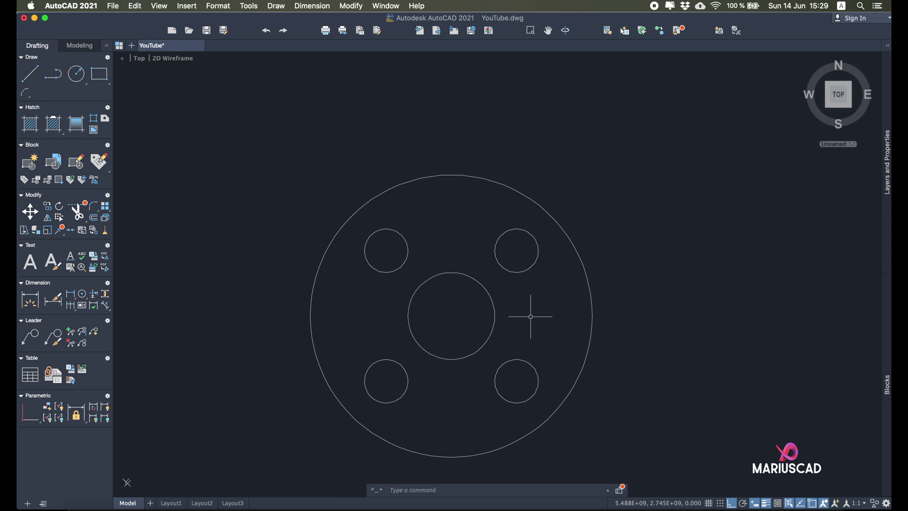
scroll(530, 315, "down", 5)
mouse_move(530, 316)
middle_mouse_down()
mouse_move(558, 278)
mouse_move(866, 239)
middle_mouse_up()
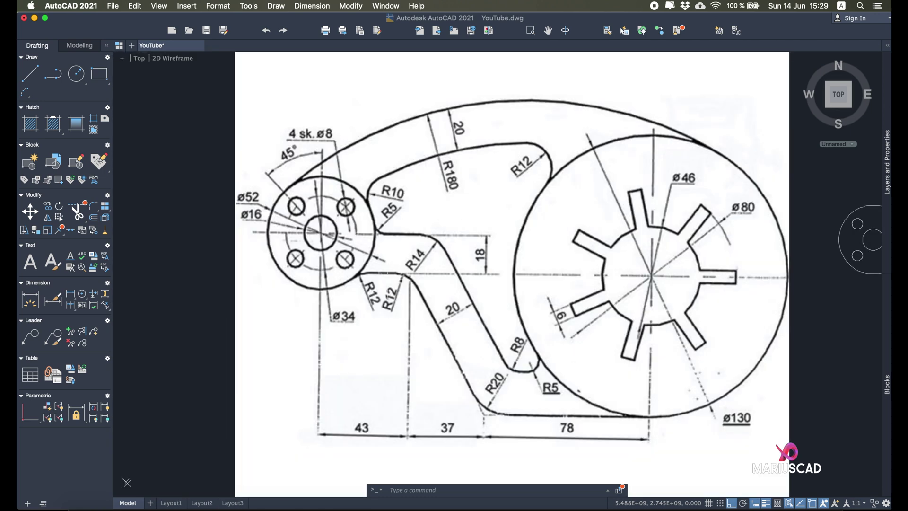
Start a line at the hub centre and draw it 18 units downward
left_click(33, 78)
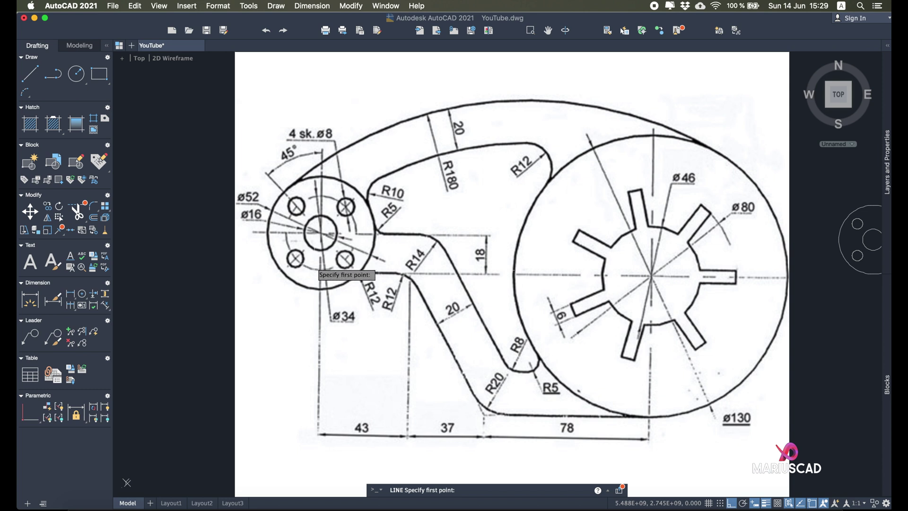
scroll(378, 279, "down", 4)
scroll(558, 256, "up", 2)
left_click(591, 238)
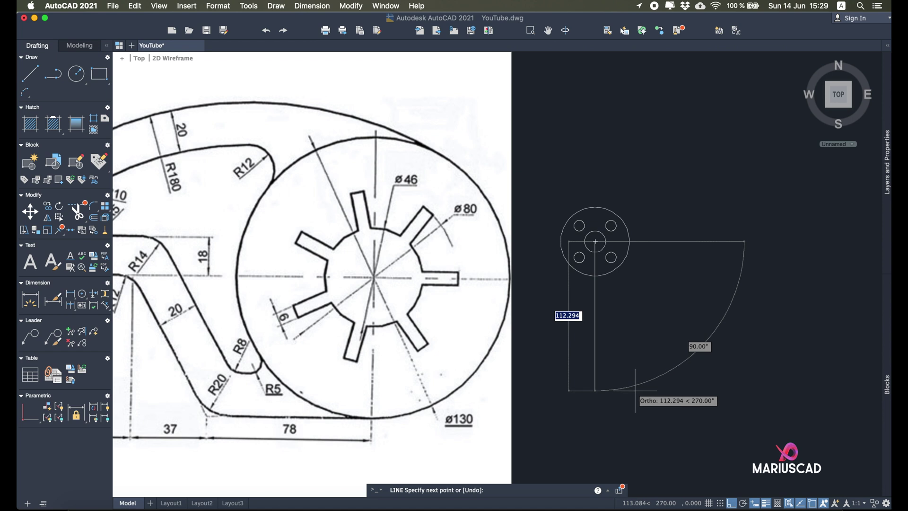
type("18")
key("Return")
Continue the line 43 and then 115 units to the right
scroll(774, 284, "down", 1)
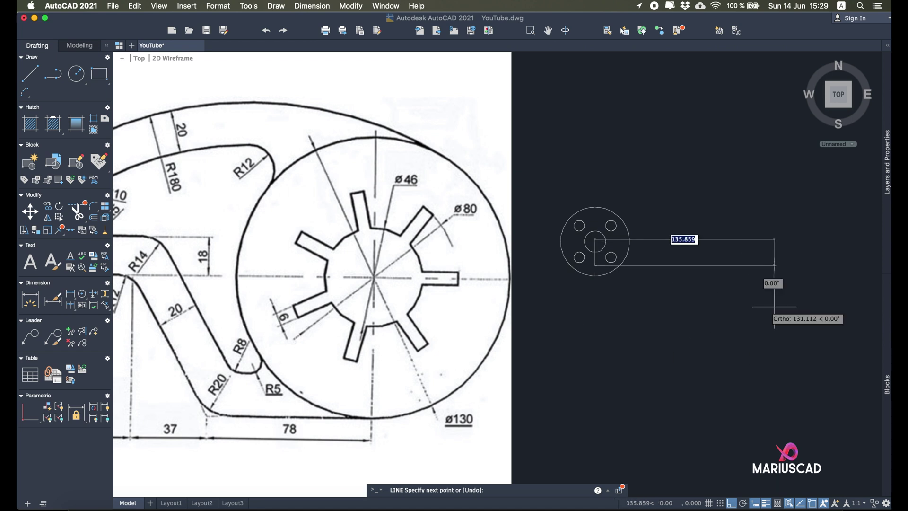
scroll(785, 305, "down", 1)
middle_click_drag(787, 306, 769, 307)
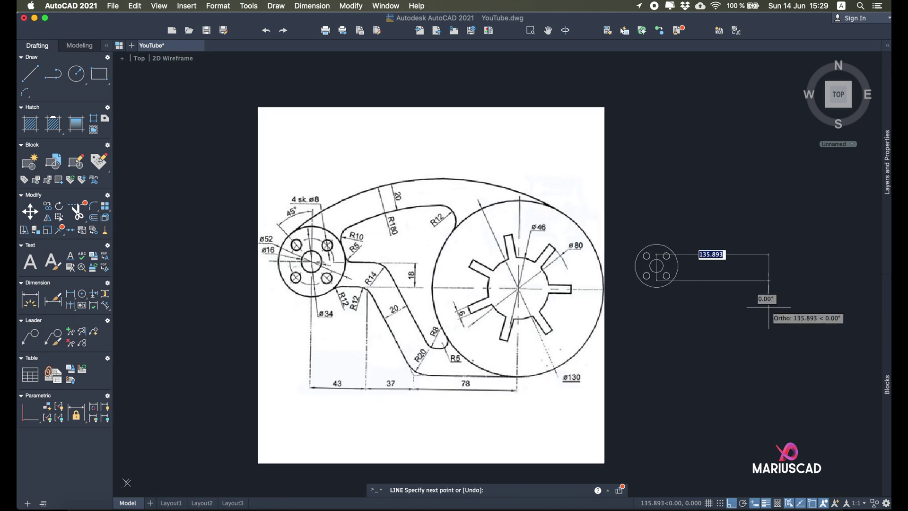
type("43")
key("Return")
middle_click_drag(768, 307, 681, 331)
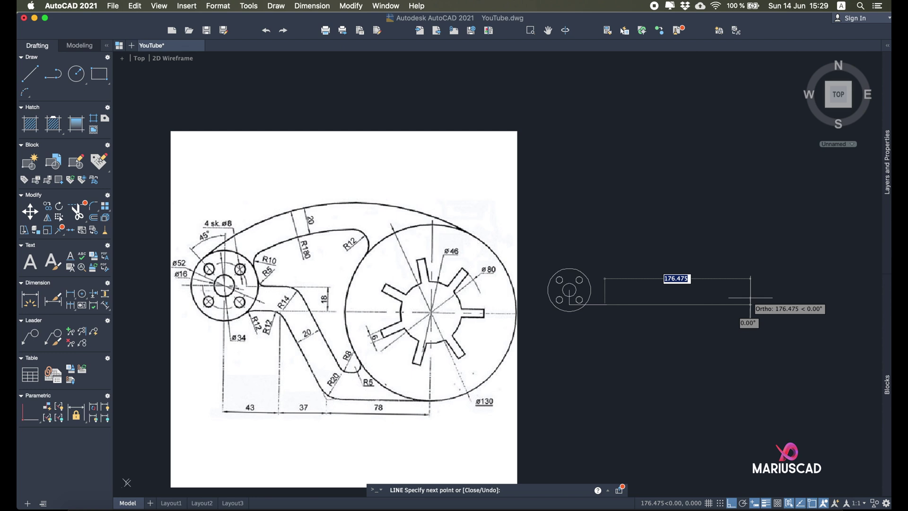
type("11")
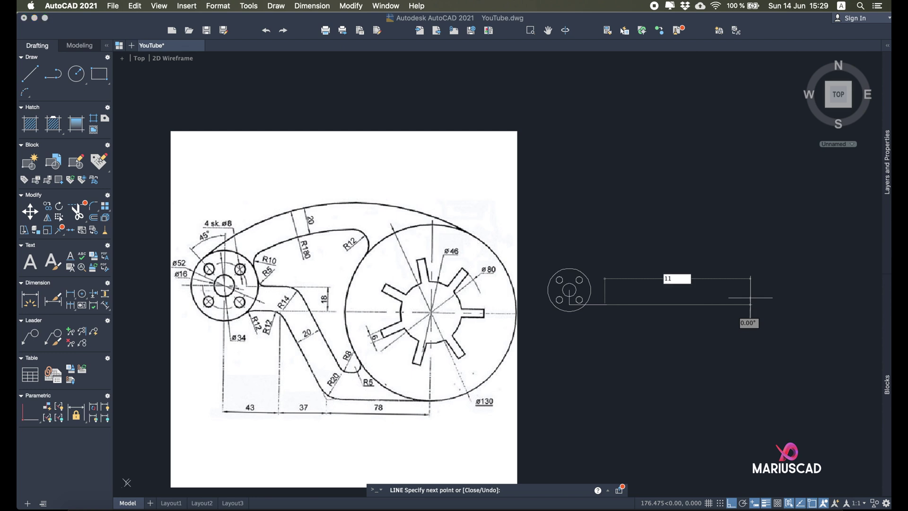
type("5")
key("Return")
key("Return")
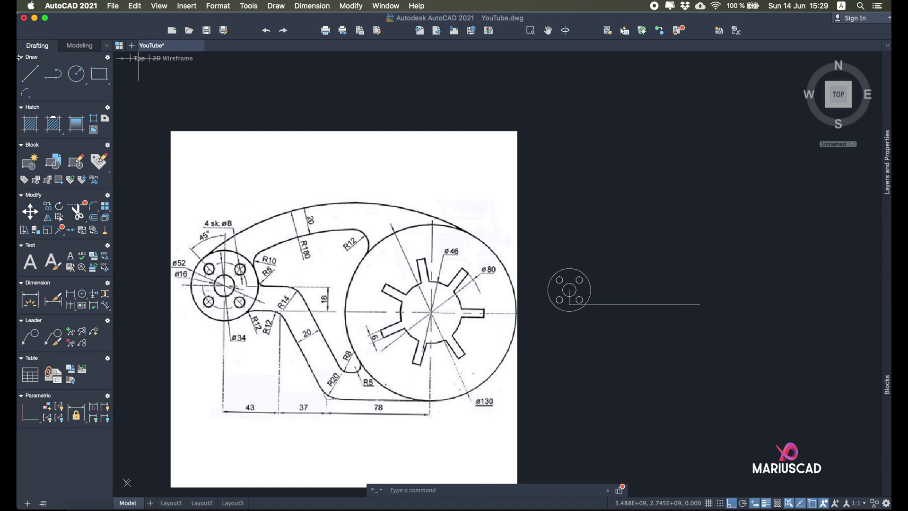
Draw a radius-65 wheel circle centred on the locating line's far endpoint
left_click(91, 81)
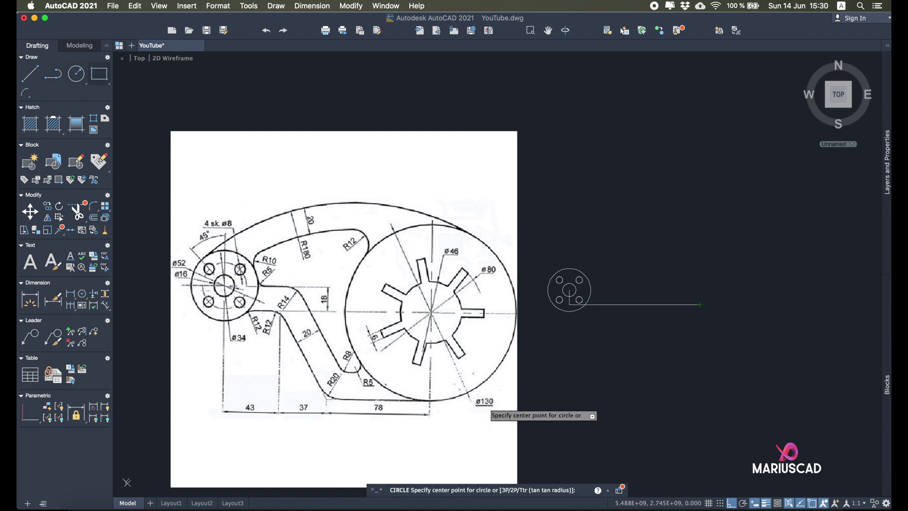
left_click(699, 304)
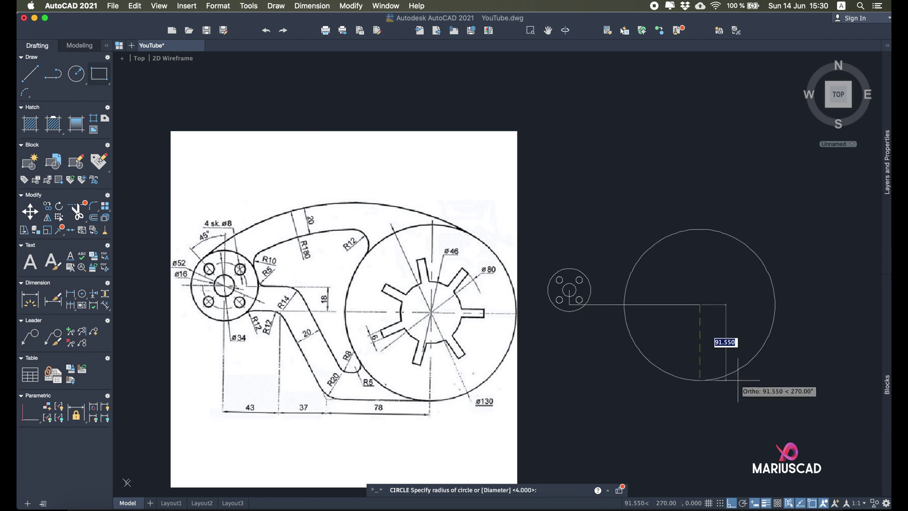
type("65")
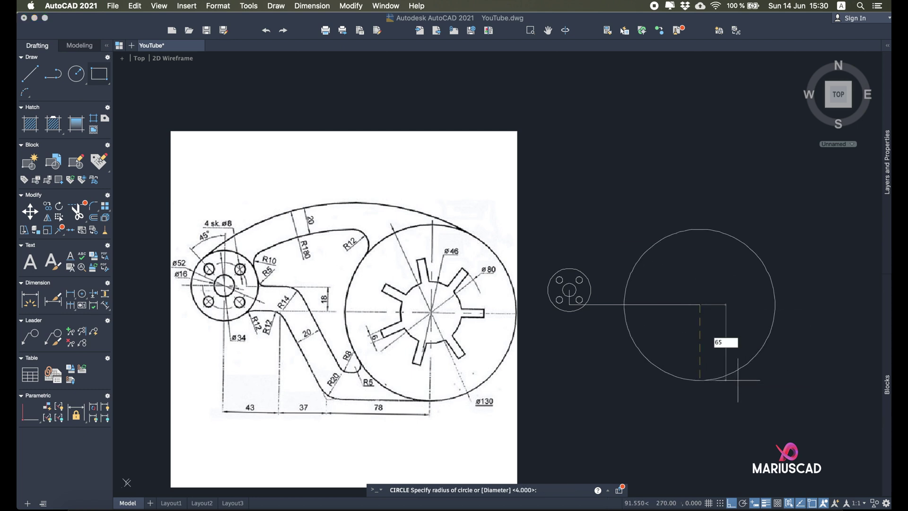
key("Return")
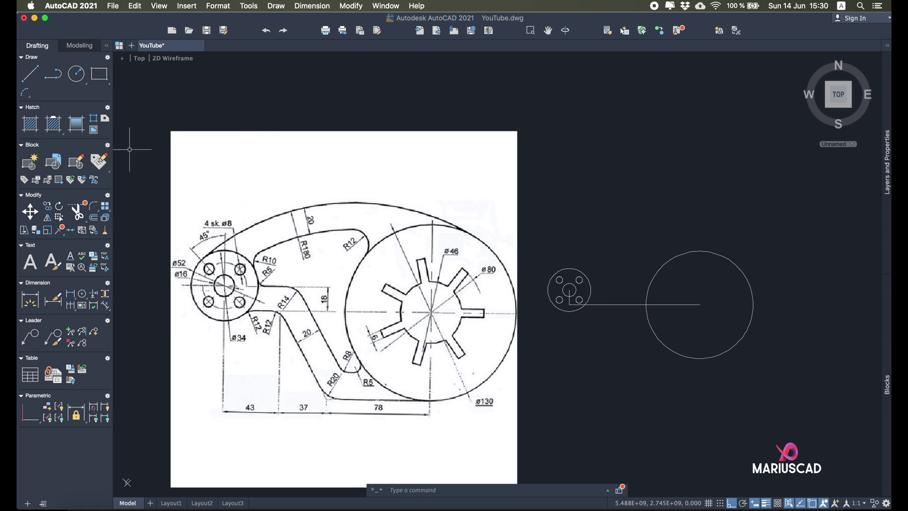
scroll(446, 333, "up", 4)
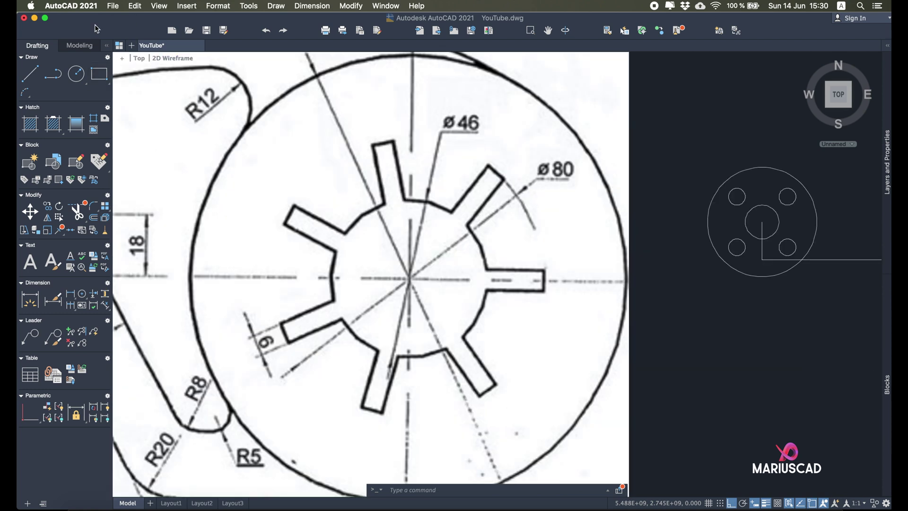
Draw a radius-23 circle on the wheel's centre for the ø46 bore
left_click(76, 74)
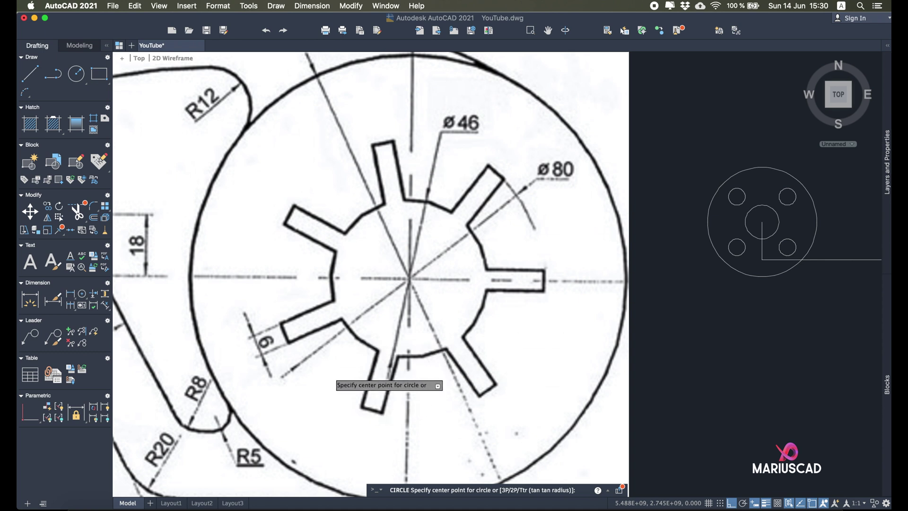
scroll(327, 376, "down", 5)
scroll(418, 203, "up", 5)
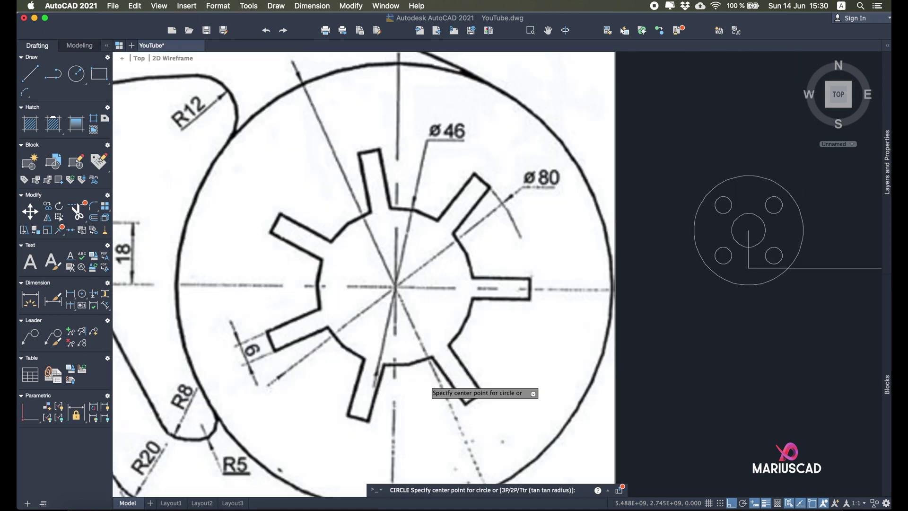
scroll(428, 386, "down", 2)
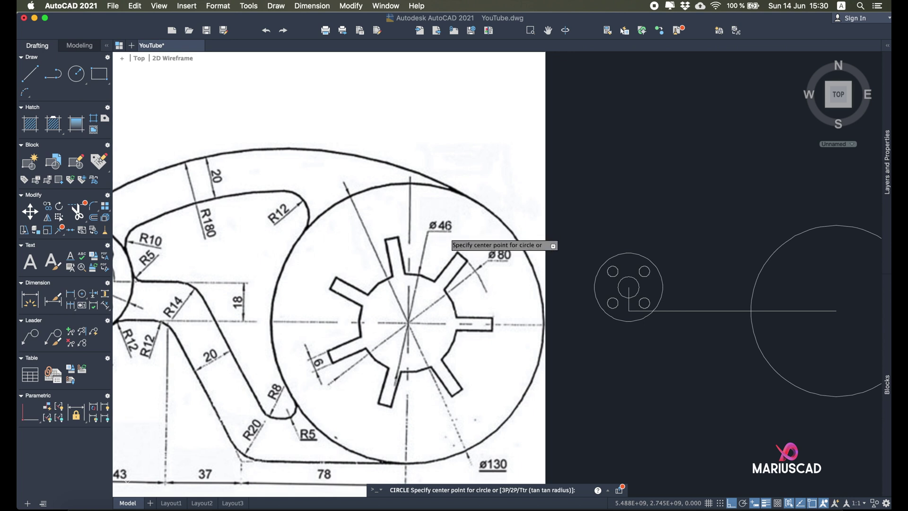
scroll(650, 296, "right", 5)
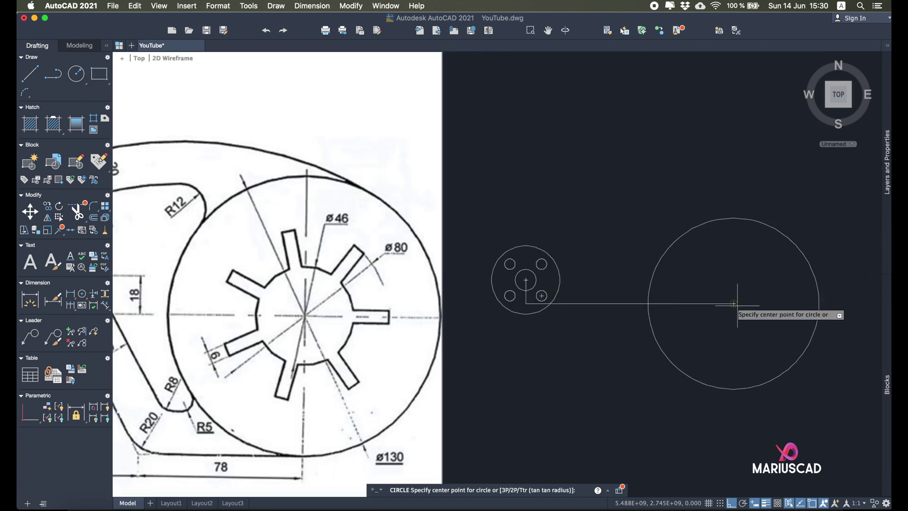
left_click(734, 304)
type("23")
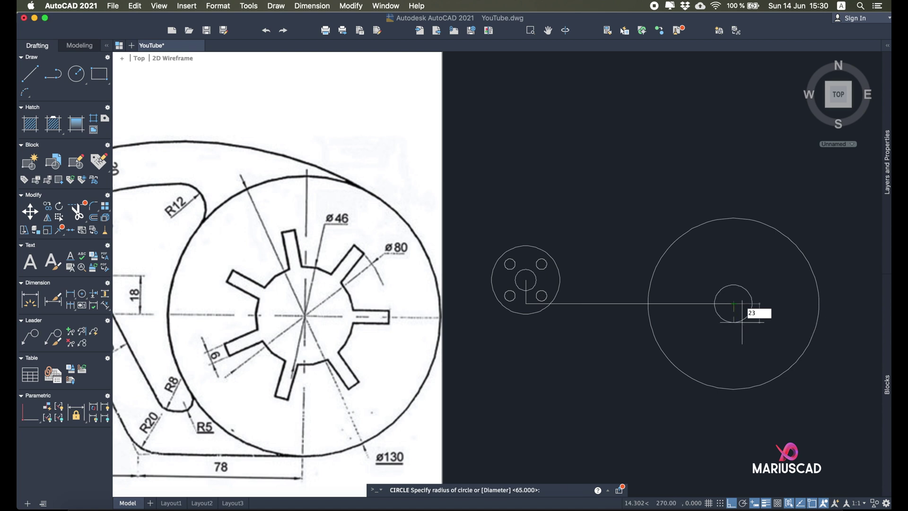
key("Return")
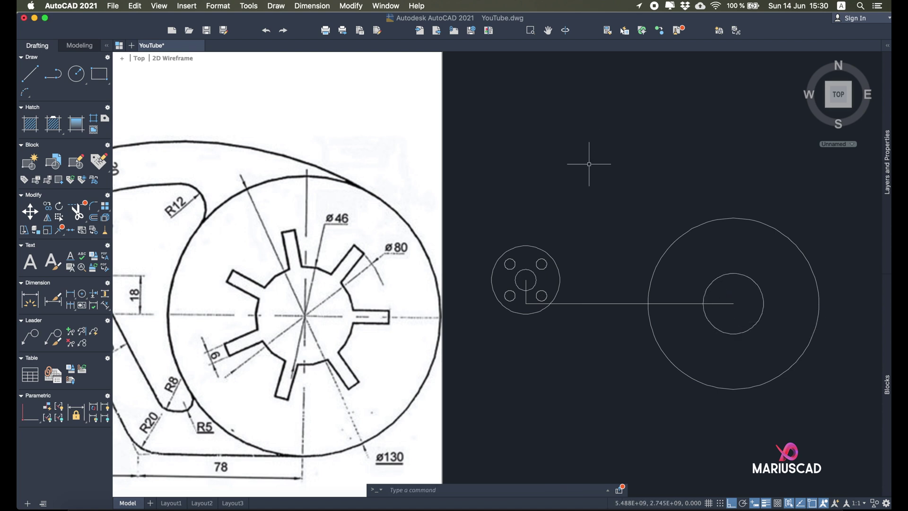
Start the LINE command with the L alias, leaving it at the first-point prompt
type("l")
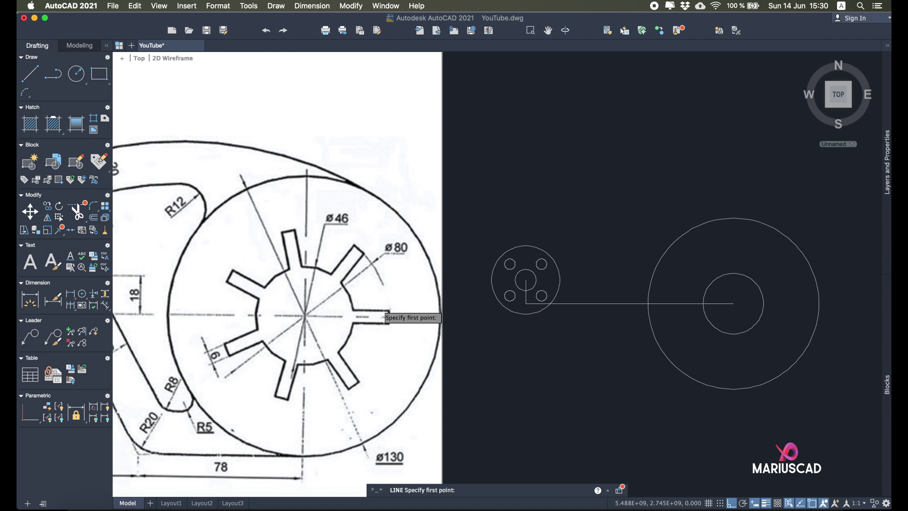
key("Return")
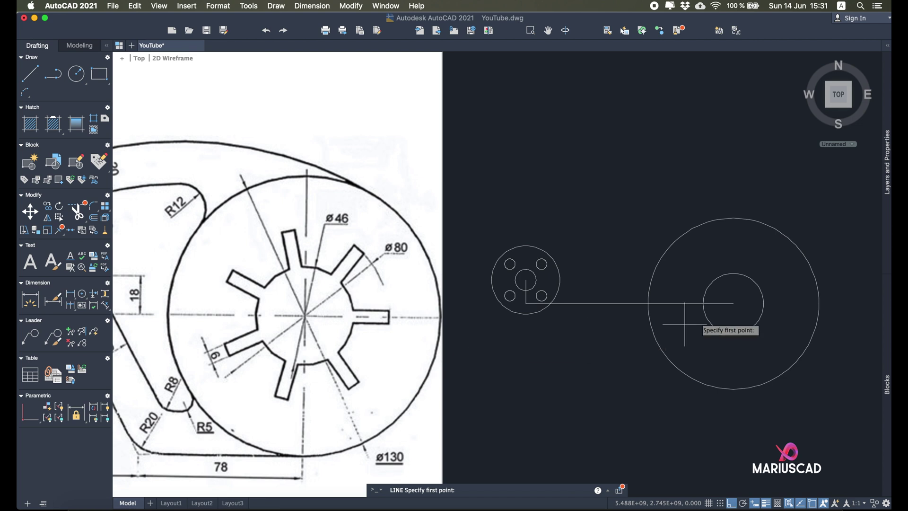
left_click(29, 71)
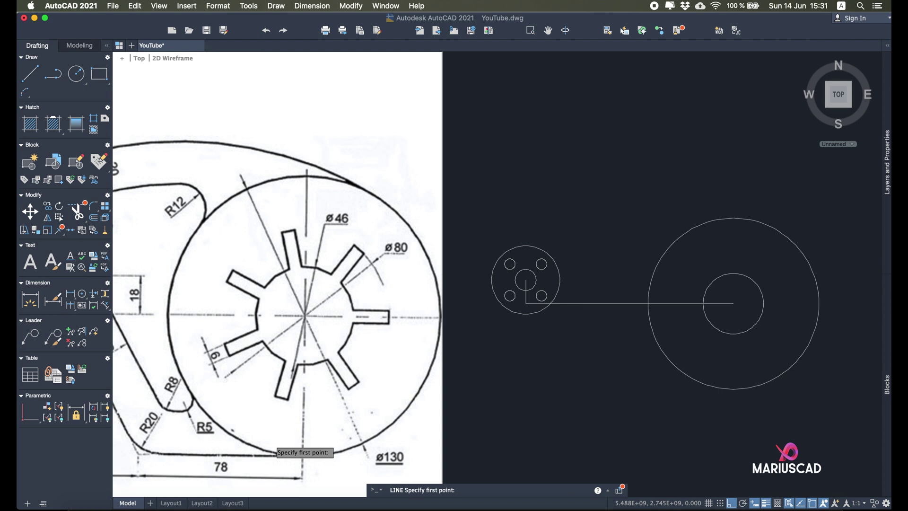
left_click(185, 505)
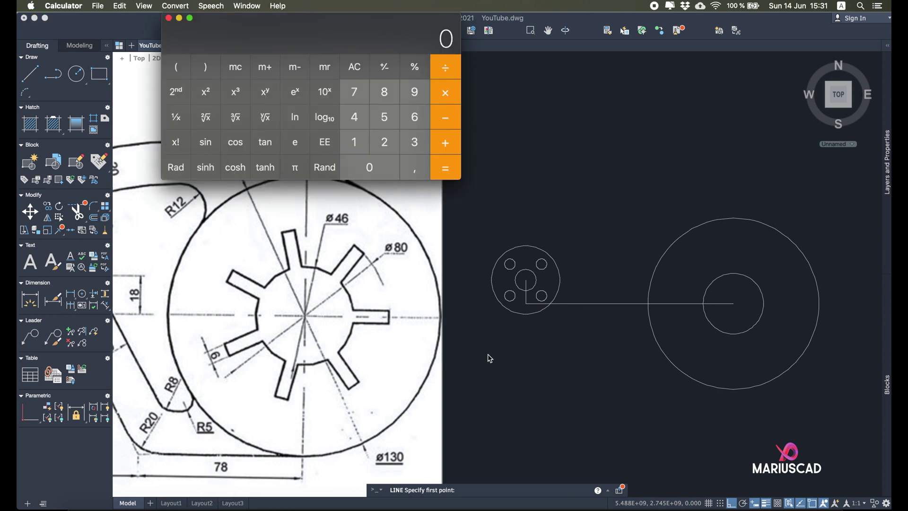
key("minus")
key("Return")
left_click(169, 18)
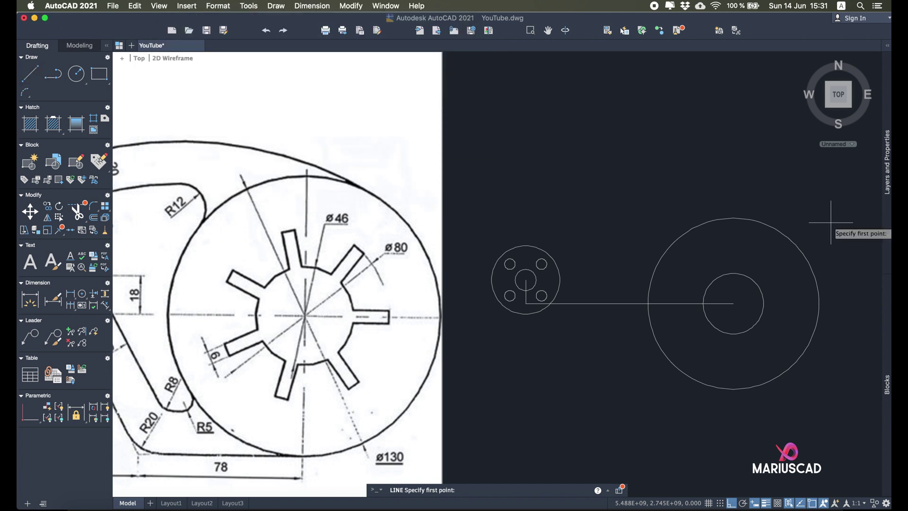
Draw a 17-unit line running right from the inner circle's right quadrant
left_click(763, 303)
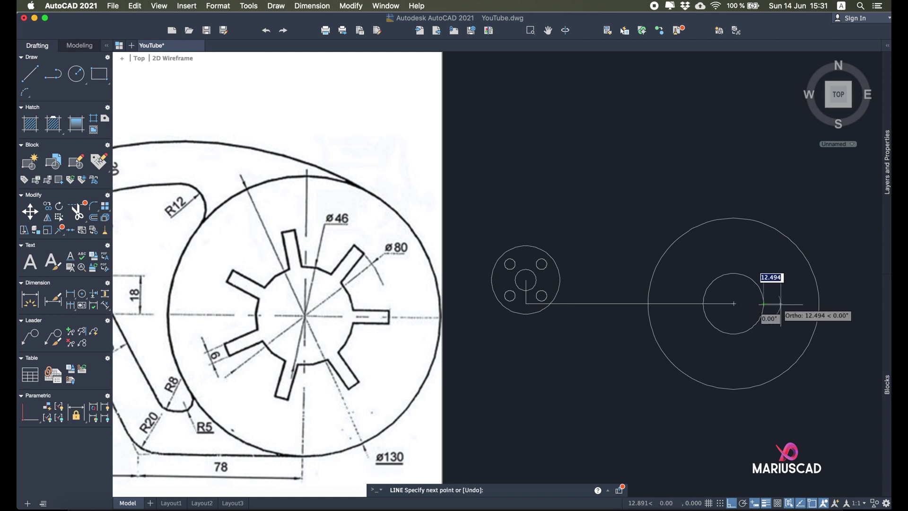
type("17")
key("Return")
Offset the 17-unit line to create parallel copies beside it
key("Return")
type("off")
key("Return")
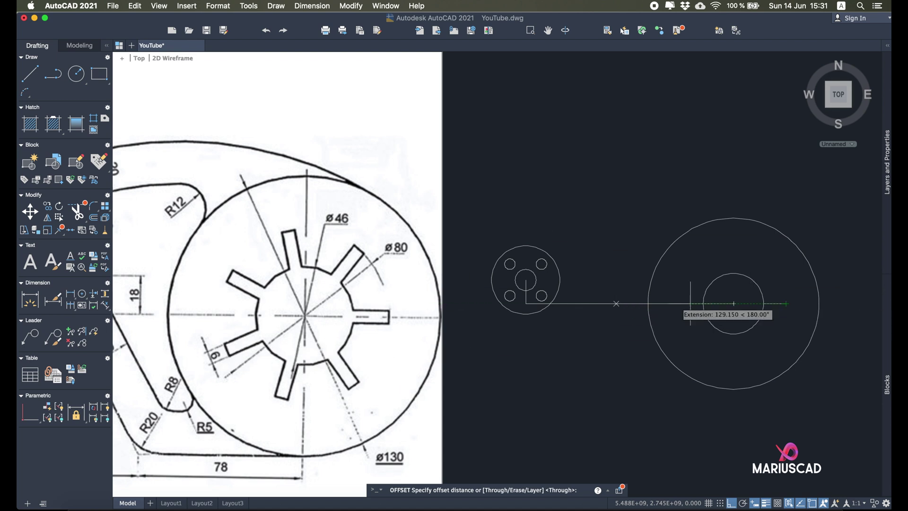
key("Return")
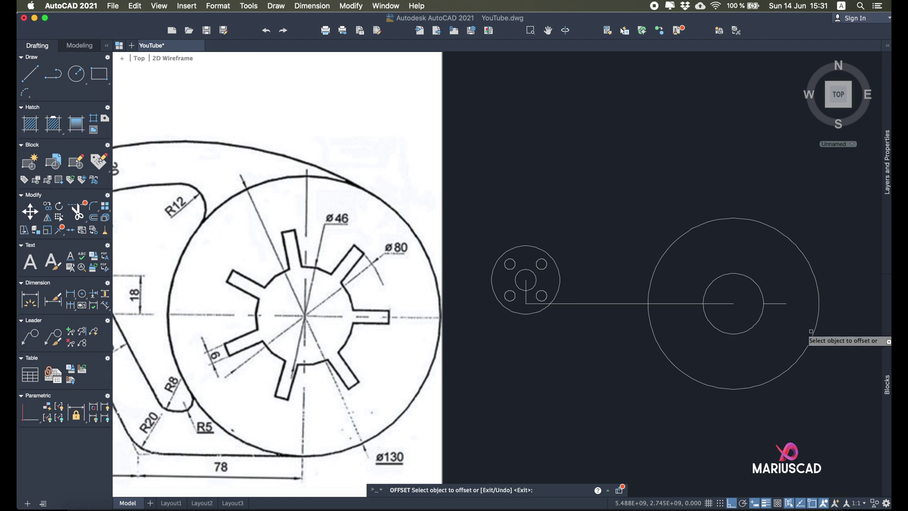
left_click(774, 302)
left_click(773, 299)
Draw a line closing the outer end of the two parallel slot lines
key("Return")
scroll(779, 303, "up", 4)
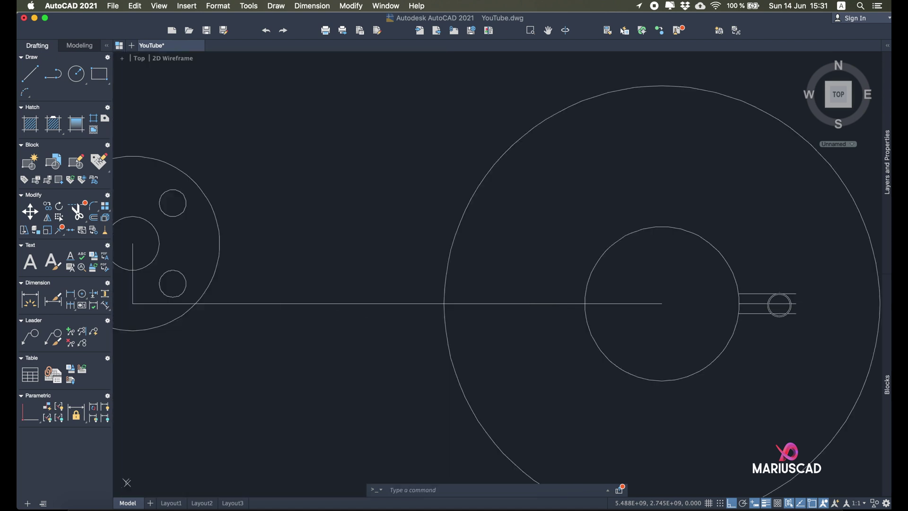
left_click(29, 74)
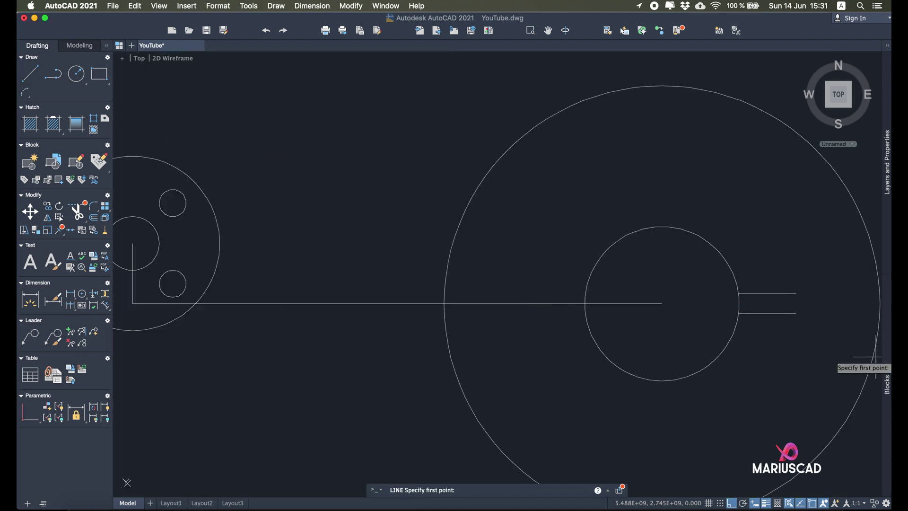
left_click(795, 293)
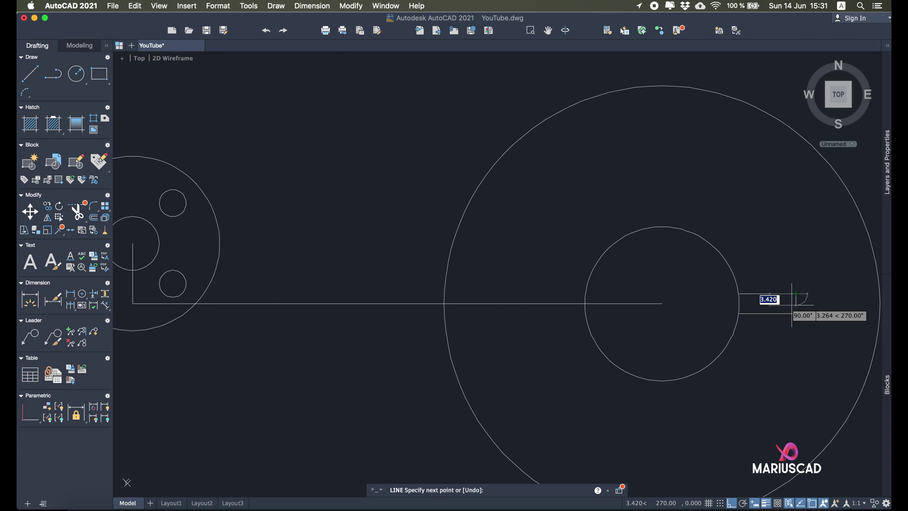
key("Escape")
scroll(796, 313, "down", 5)
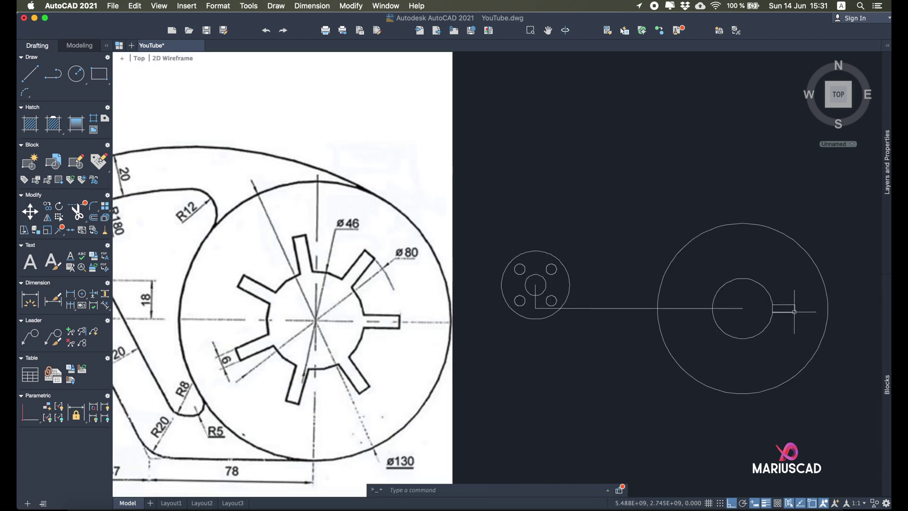
scroll(779, 308, "up", 10)
Grip-stretch the upper and lower slot lines' left ends into the circle
middle_click_drag(780, 308, 730, 289)
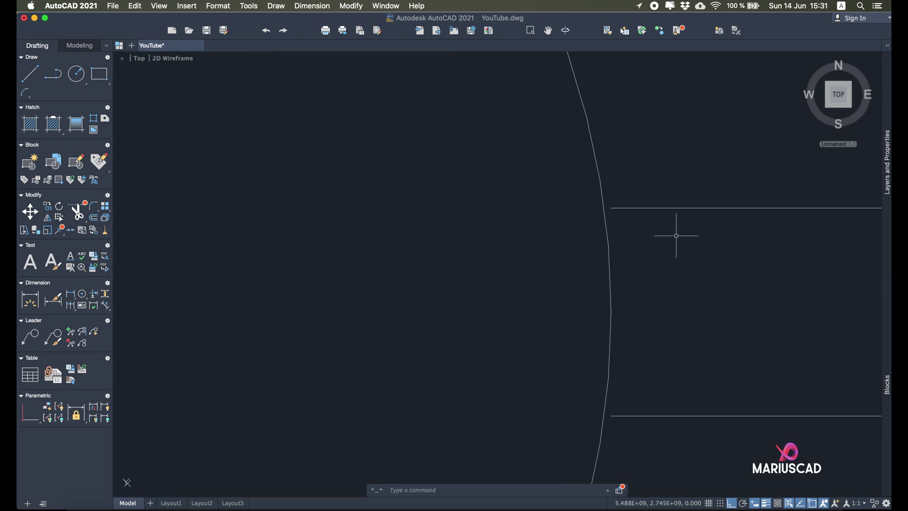
left_click(645, 208)
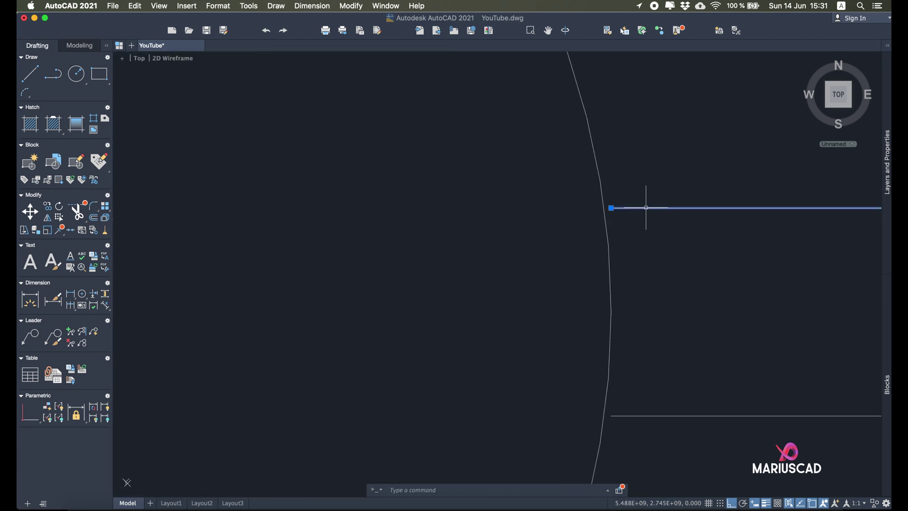
left_click(610, 207)
left_click(525, 207)
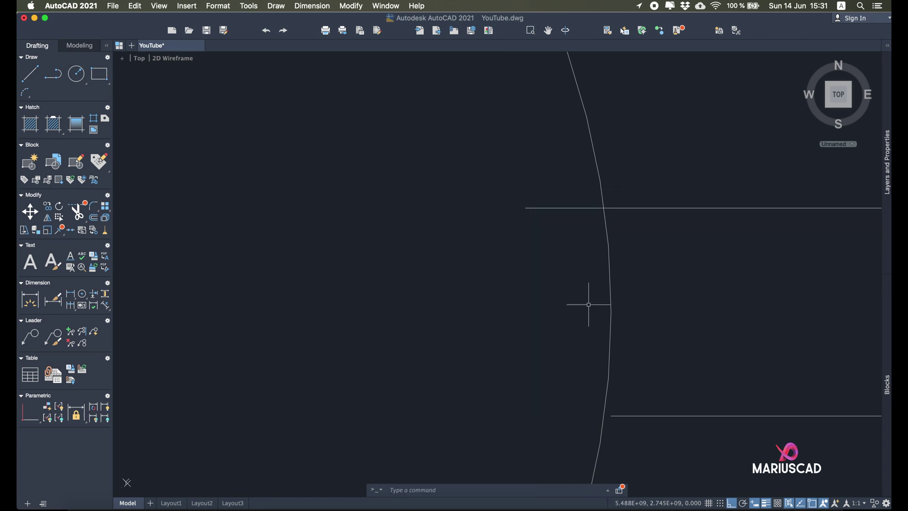
left_click(655, 416)
left_click(611, 416)
left_click(530, 416)
Trim the slot line ends that extend inside the circle
scroll(690, 343, "down", 2)
key("Return")
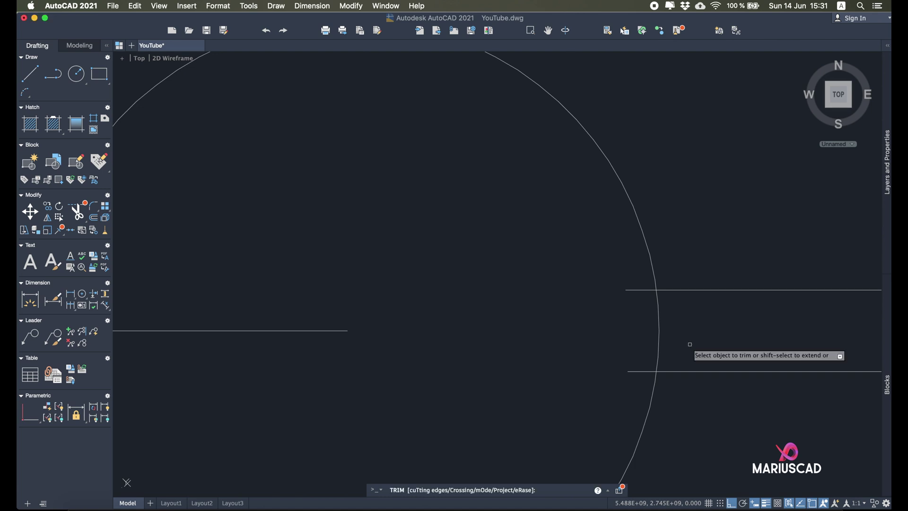
left_click(639, 382)
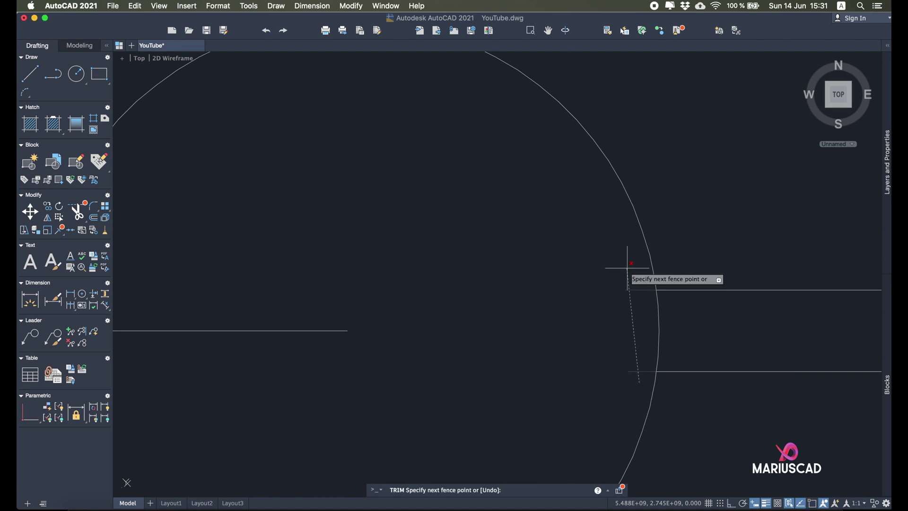
key("Return")
scroll(643, 317, "down", 5)
key("Escape")
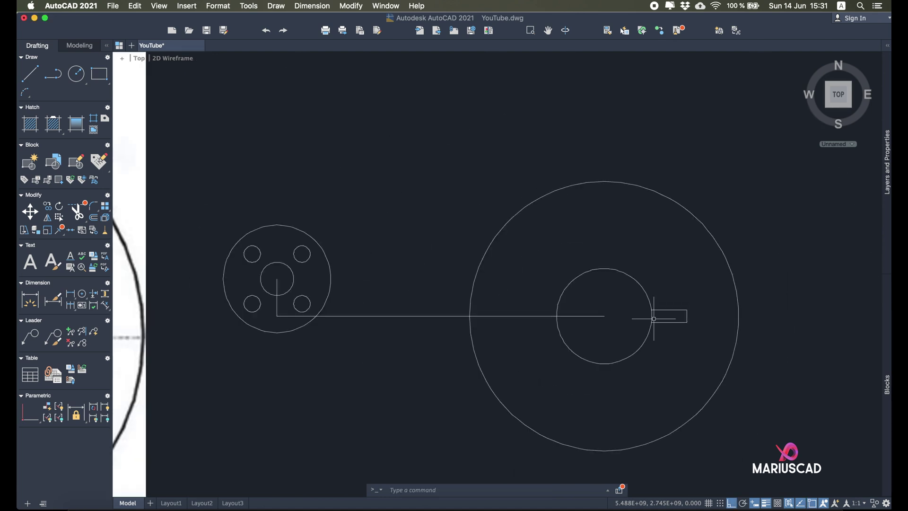
Polar-array the slot 7 times around the inner circle's centre
key("BackSpace")
key("BackSpace")
type("array")
key("Return")
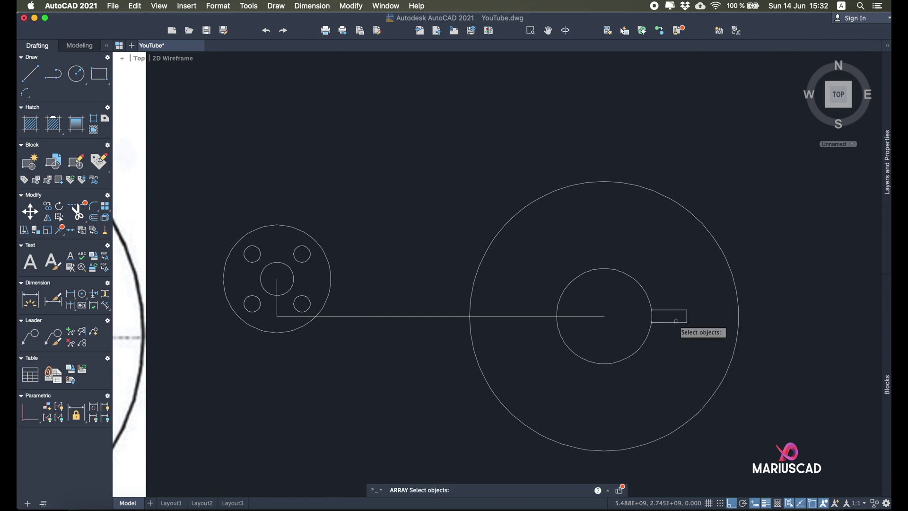
left_click(713, 333)
left_click(680, 299)
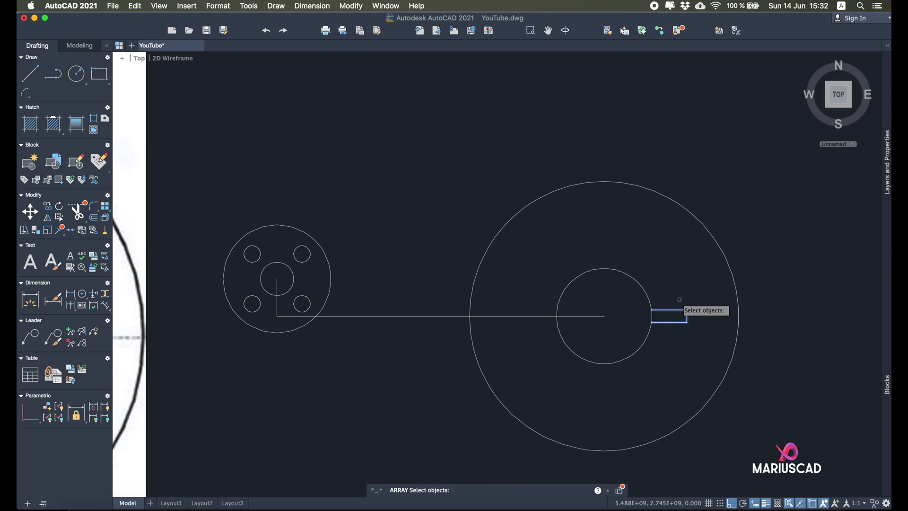
key("Return")
left_click(695, 343)
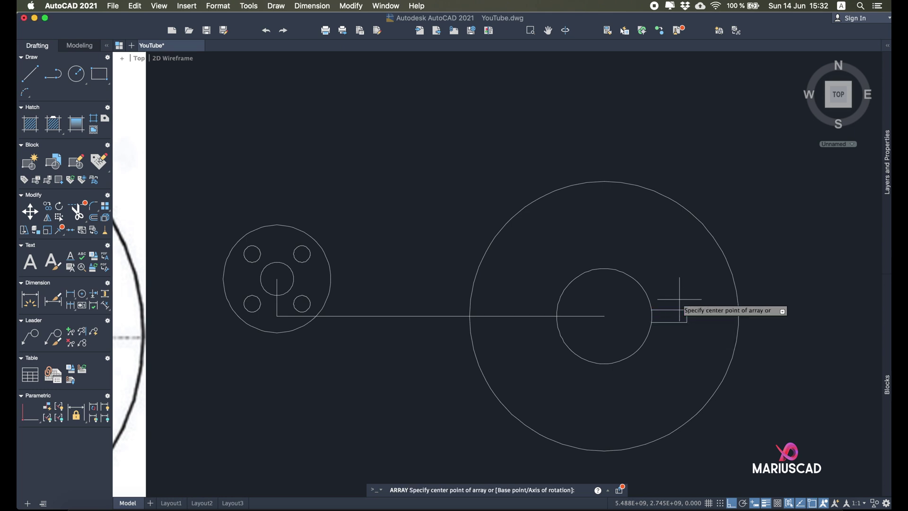
left_click(604, 315)
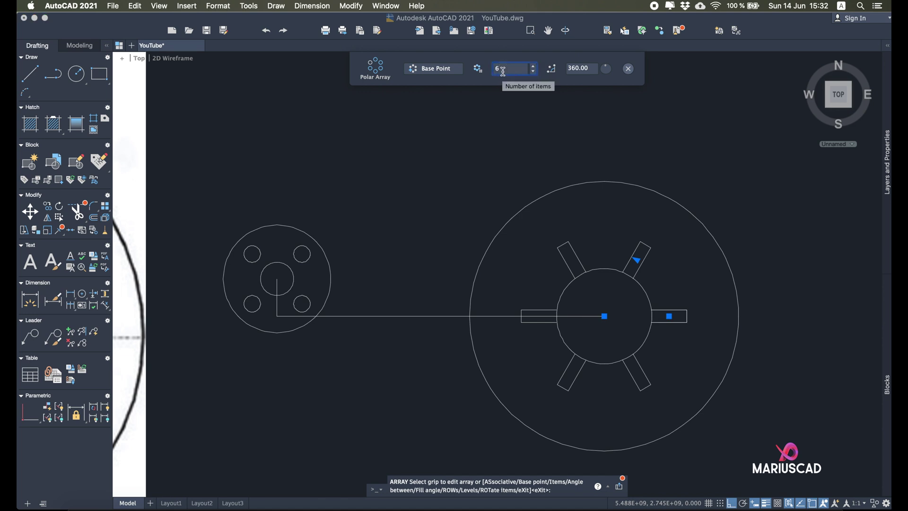
key("Return")
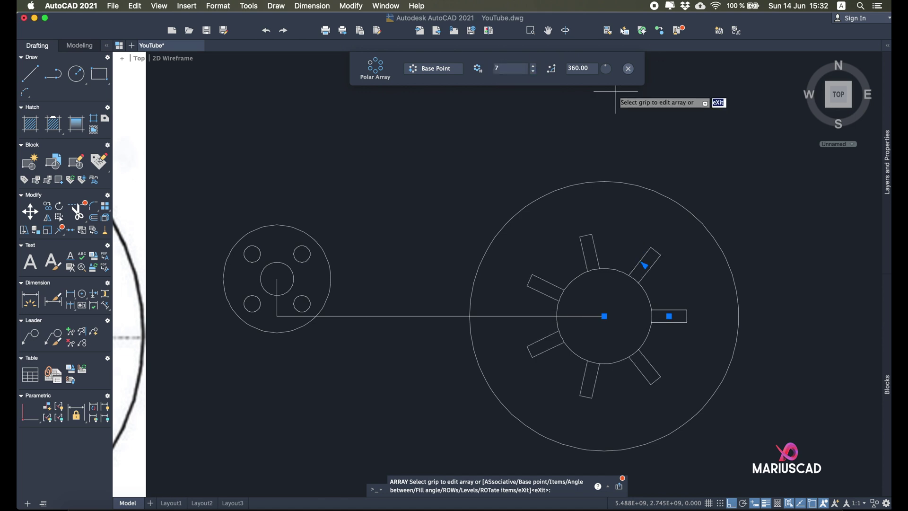
left_click(628, 68)
Trim away the circle arc inside the right-hand slot
scroll(647, 330, "up", 4)
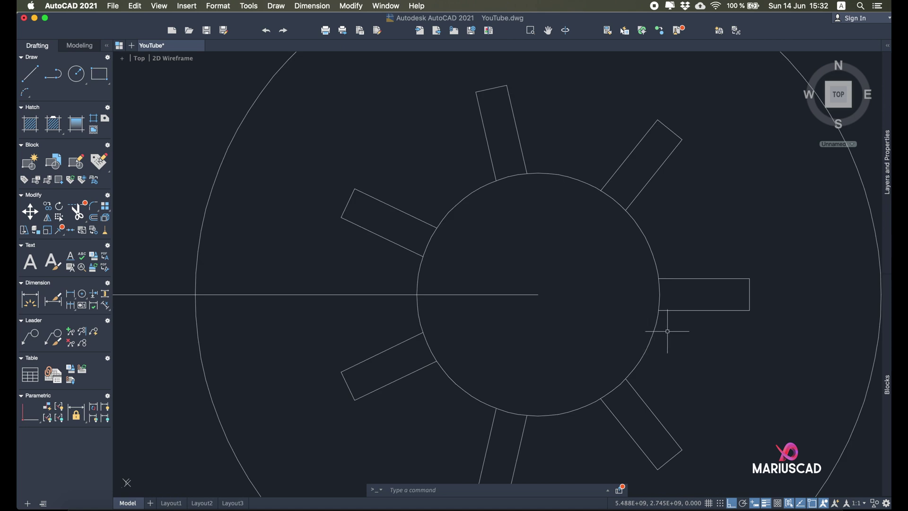
key("Return")
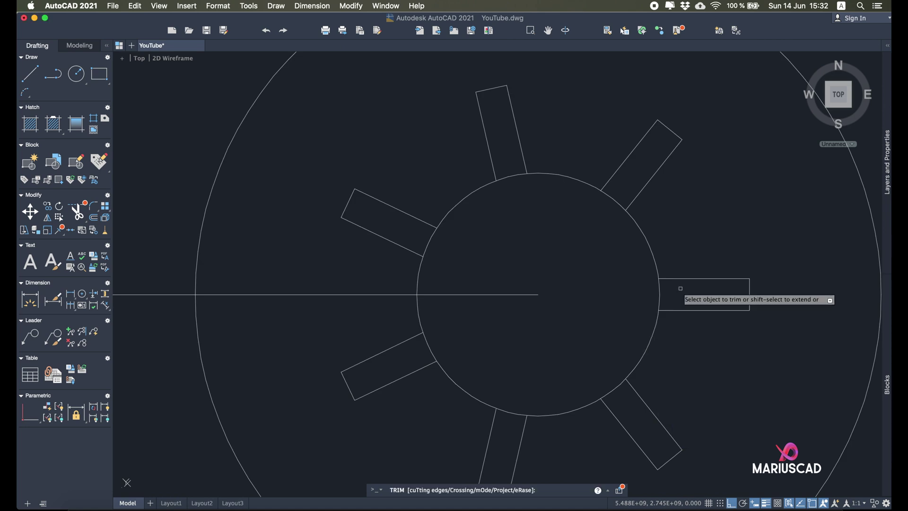
left_click(660, 295)
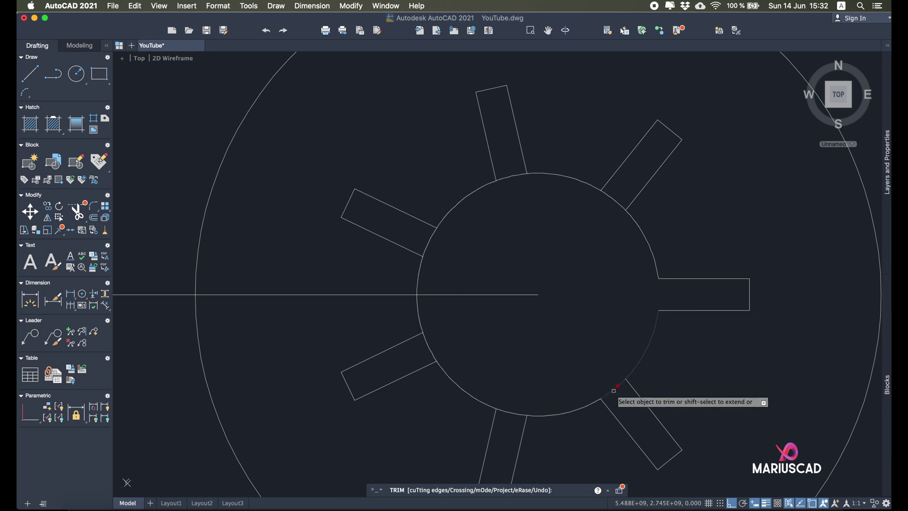
scroll(676, 383, "down", 3)
key("Escape")
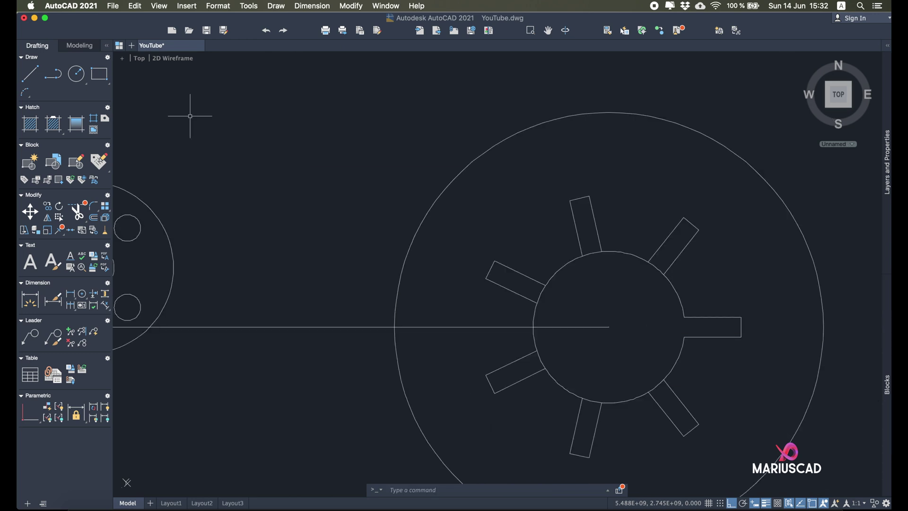
Draw two short vertical helper lines from the lower-right slot's corners across the circle
left_click(39, 83)
scroll(671, 381, "up", 2)
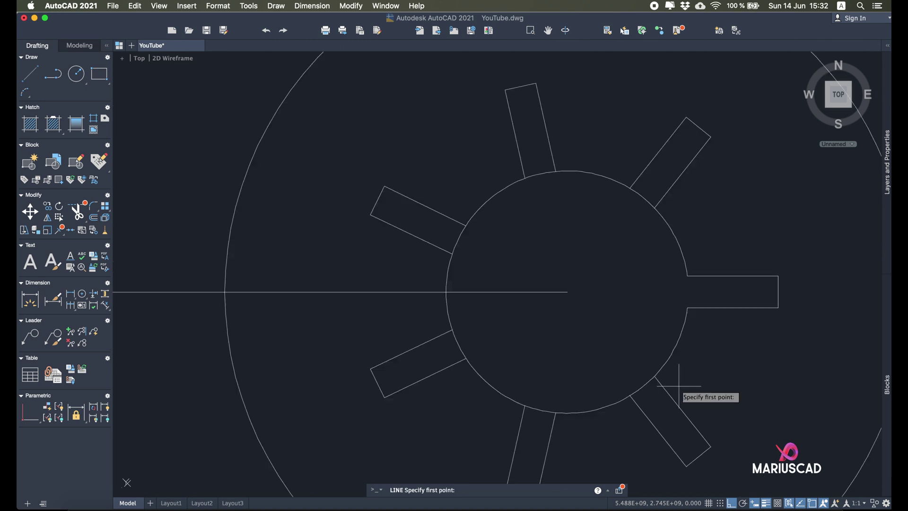
left_click(654, 375)
left_click(654, 326)
key("Escape")
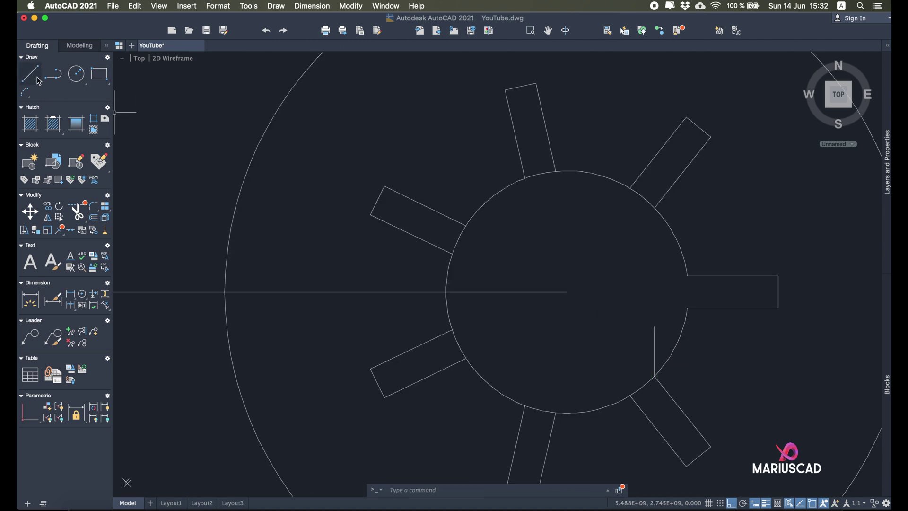
left_click(629, 395)
left_click(629, 328)
key("Escape")
Draw two vertical helper lines up from the bottom slot's arc ends
left_click(30, 74)
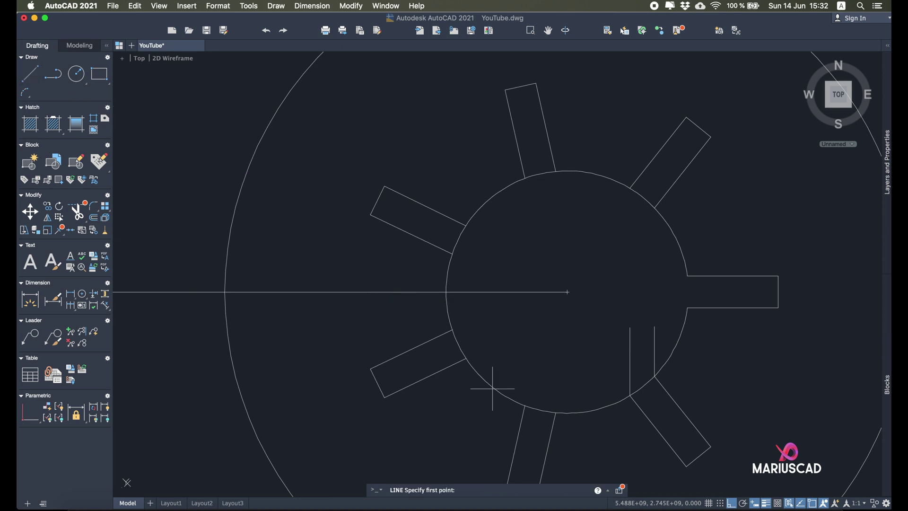
left_click(555, 412)
left_click(555, 363)
key("Escape")
left_click(29, 71)
left_click(524, 405)
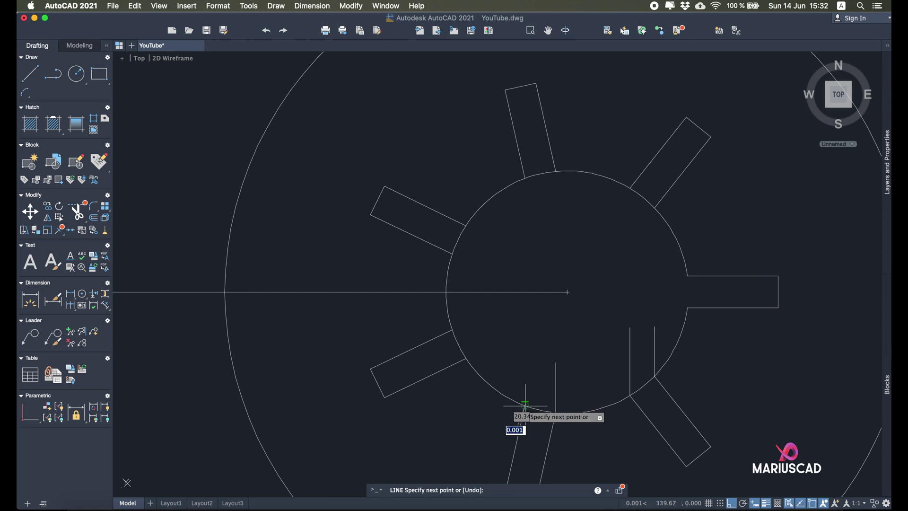
left_click(524, 370)
key("Escape")
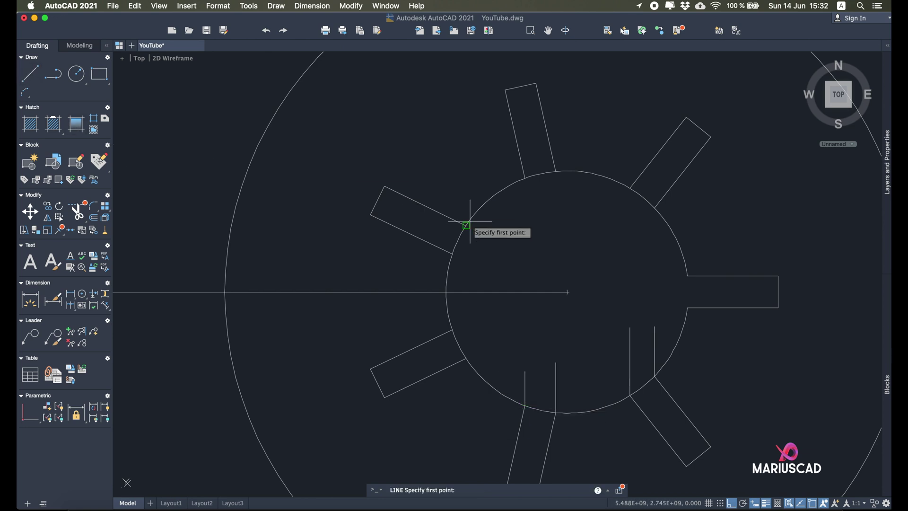
Draw two short horizontal helper lines from the lower-left slot's edges into the circle
left_click(466, 358)
left_click(502, 357)
key("Escape")
left_click(31, 83)
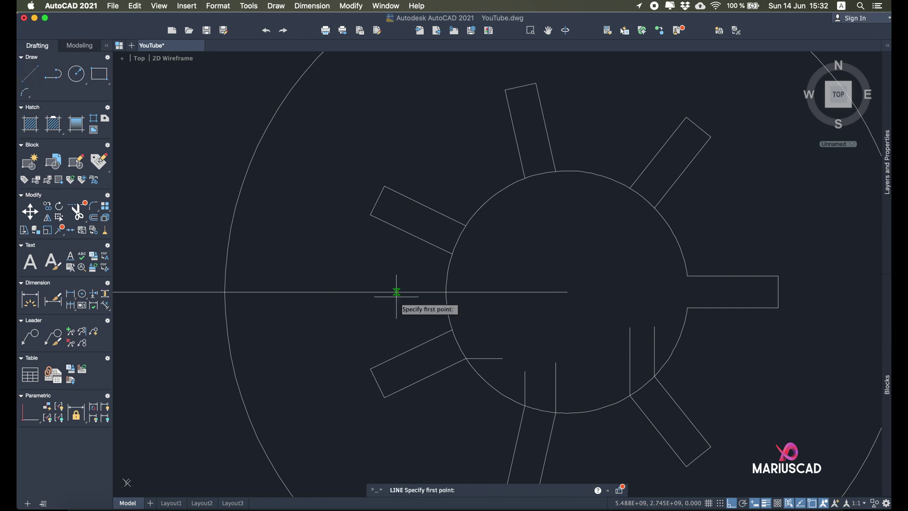
left_click(453, 329)
left_click(498, 329)
key("Escape")
Draw two horizontal helper lines from the upper-left slot's edges into the circle
left_click(36, 78)
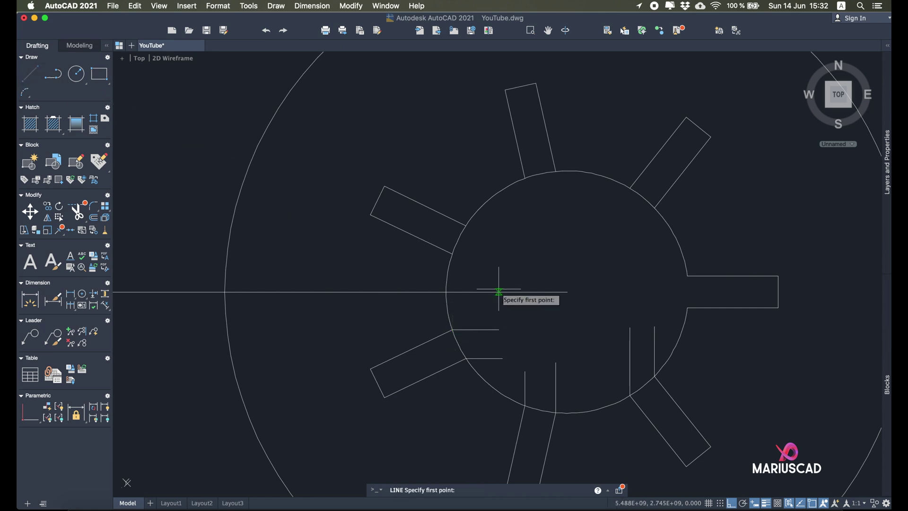
left_click(452, 254)
left_click(479, 254)
key("Escape")
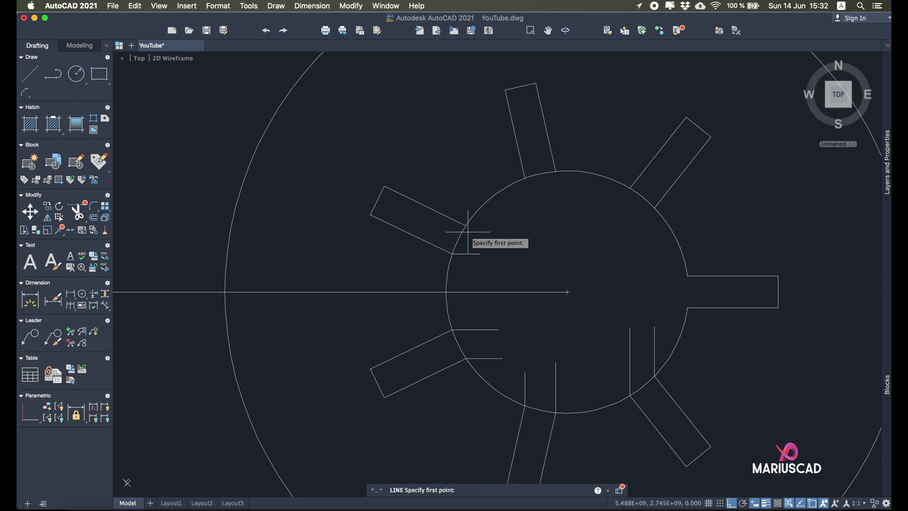
left_click(465, 225)
left_click(508, 225)
key("Escape")
Draw two vertical helper lines down from the top slot's edges across the circle
key("Return")
left_click(524, 178)
left_click(524, 212)
key("Escape")
left_click(36, 80)
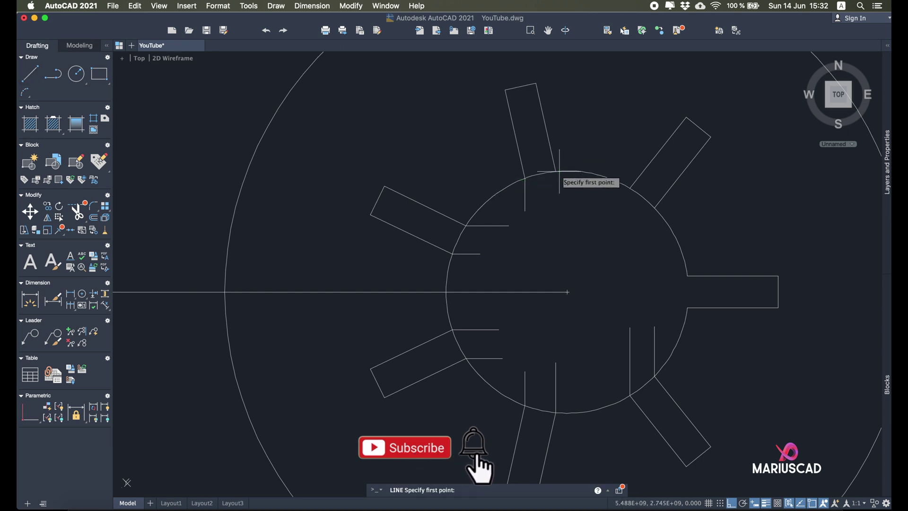
left_click(556, 171)
left_click(555, 194)
key("Escape")
Draw a vertical helper line down from the upper-right slot's edge across the circle
key("Return")
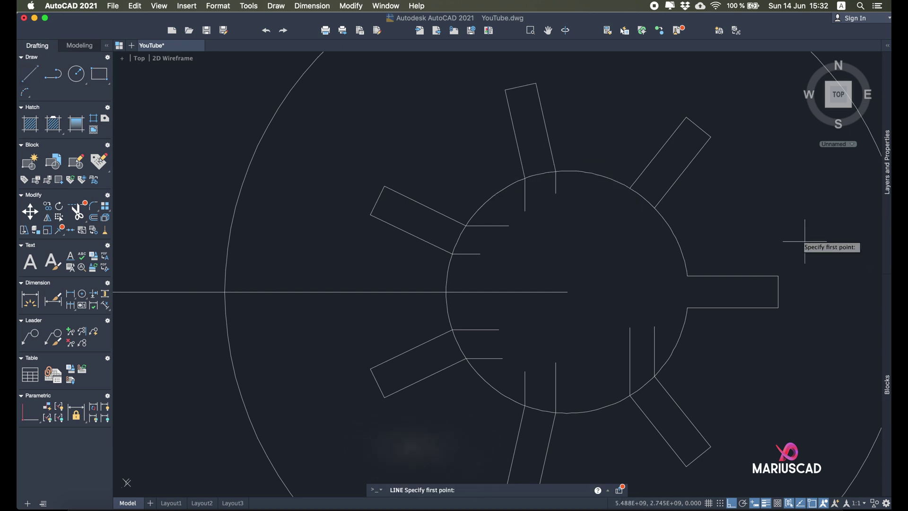
left_click(630, 188)
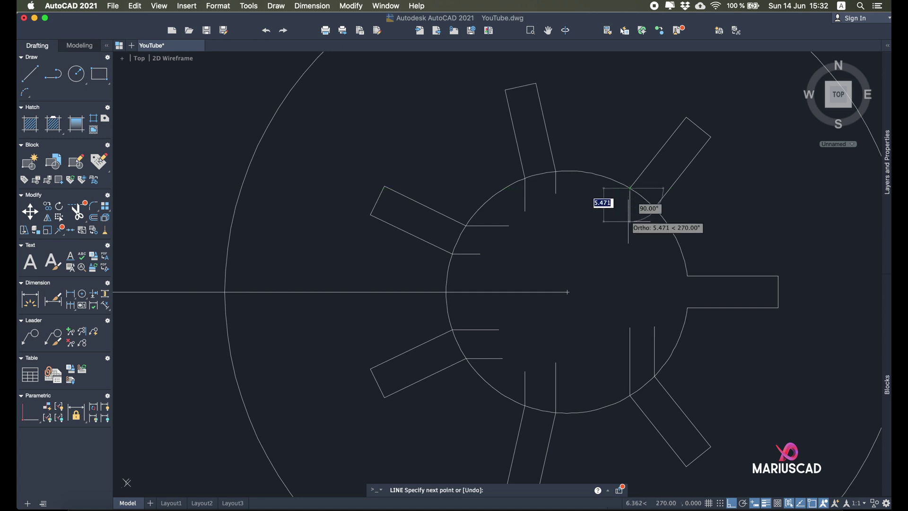
left_click(654, 207)
left_click(654, 255)
key("Escape")
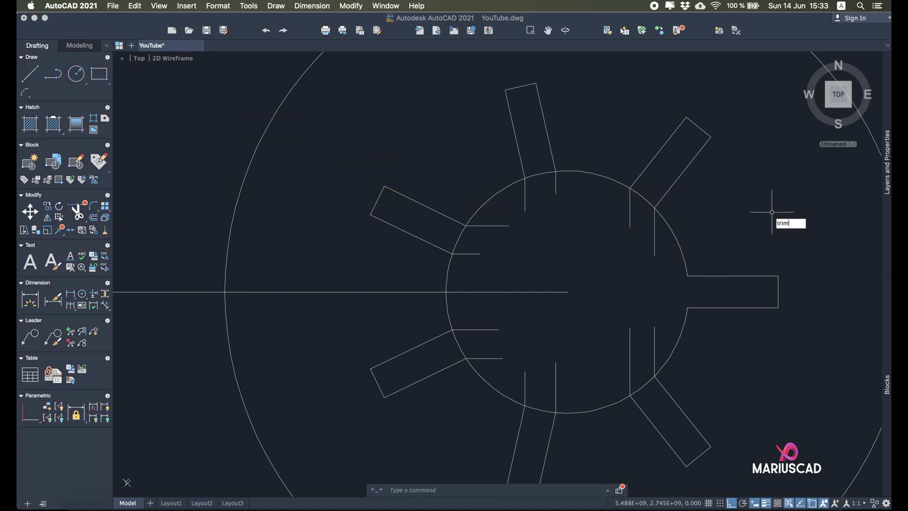
Trim the bore arc inside the lower-right, bottom, lower-left, upper-left, top and upper-right slots
key("Return")
left_click(638, 392)
left_click(537, 408)
left_click(462, 349)
left_click(460, 237)
left_click(543, 175)
left_click(637, 192)
key("Return")
Delete the upper-right slot's vertical helper lines and a short horizontal helper line
left_click(657, 250)
left_click(624, 227)
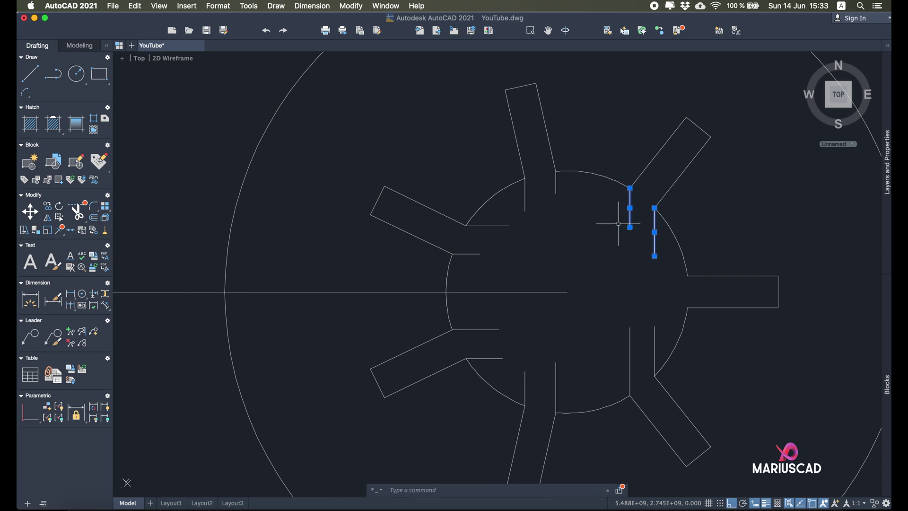
key("Delete")
left_click(609, 194)
key("Escape")
left_click(504, 246)
left_click(492, 222)
key("Delete")
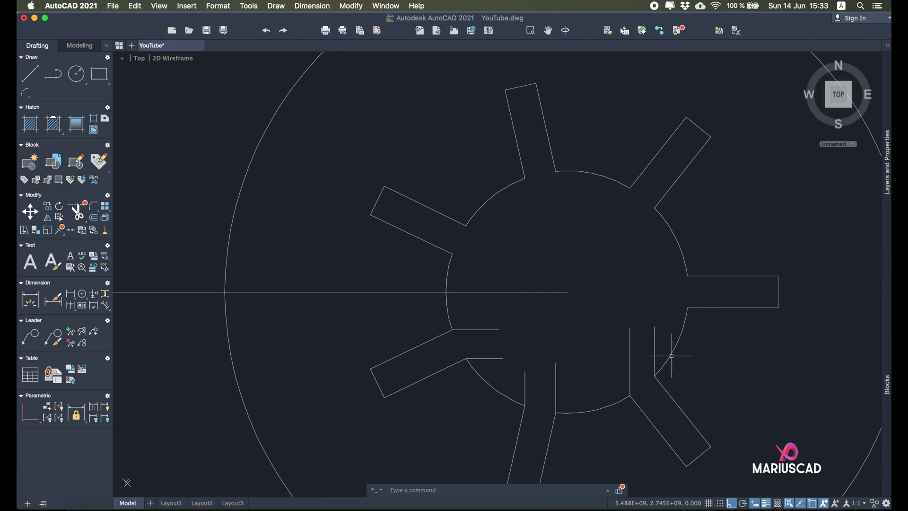
Delete the long line and all remaining helper lines inside the wheel
left_click(658, 342)
left_click(547, 262)
key("Delete")
left_click(580, 384)
left_click(499, 306)
key("Delete")
Draw the arm's 78-unit base line from the wheel's bottom quadrant
scroll(579, 365, "down", 5)
scroll(610, 327, "down", 4)
scroll(634, 341, "left", 5)
scroll(690, 338, "right", 3)
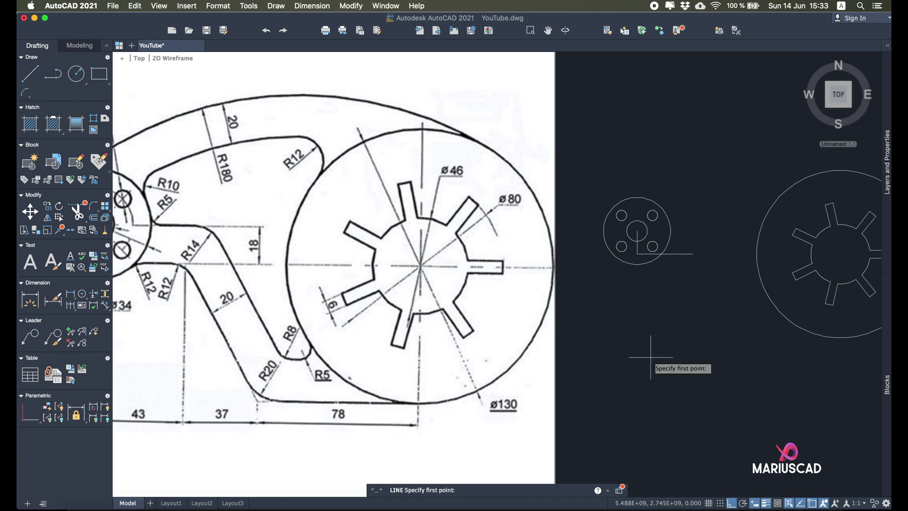
scroll(709, 365, "right", 3)
left_click(784, 335)
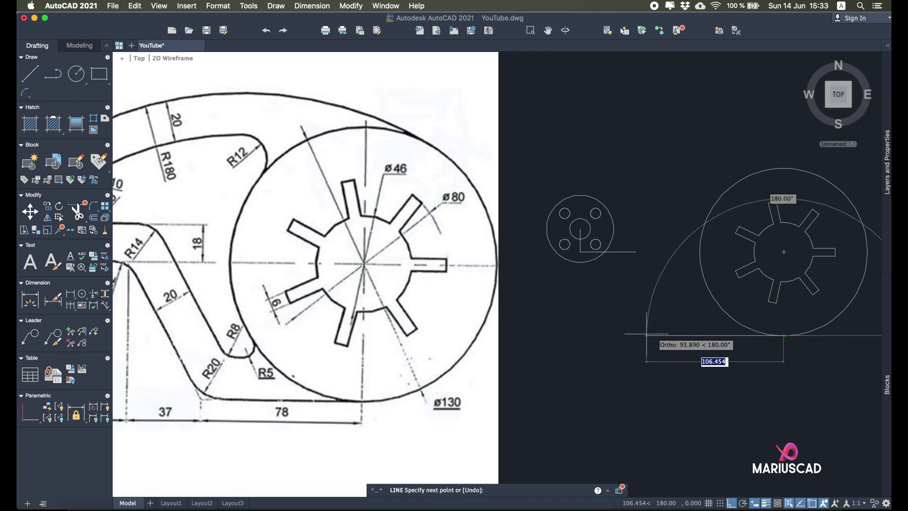
type("78")
key("Return")
key("Return")
Draw the arm's slanted edge and the horizontal line beneath the wheel
scroll(578, 271, "left", 5)
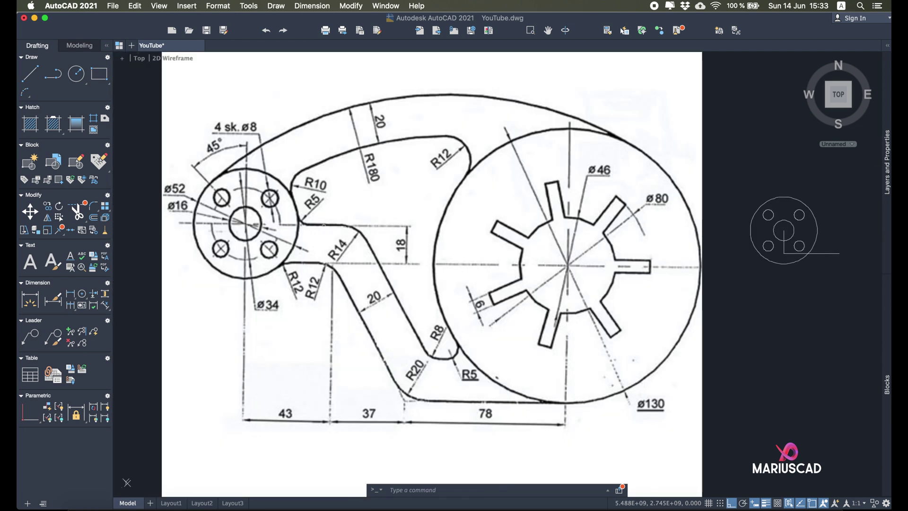
left_click(26, 75)
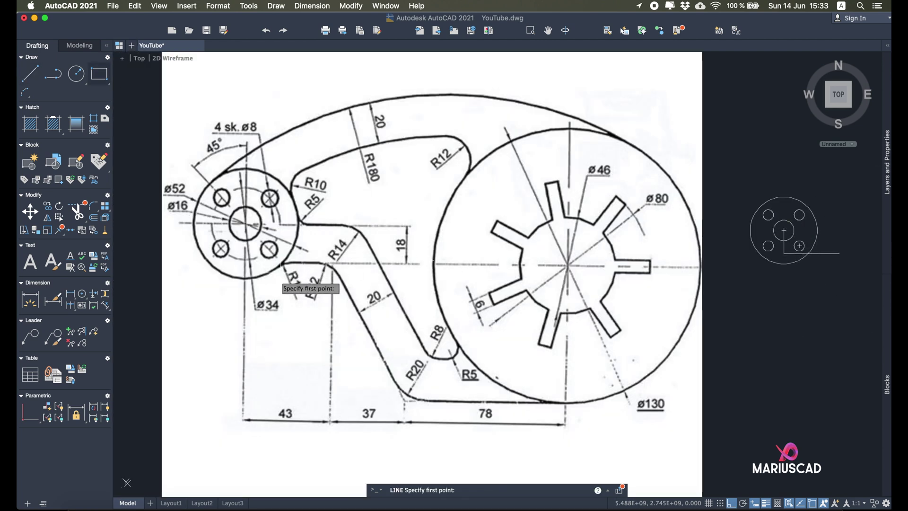
scroll(672, 293, "right", 3)
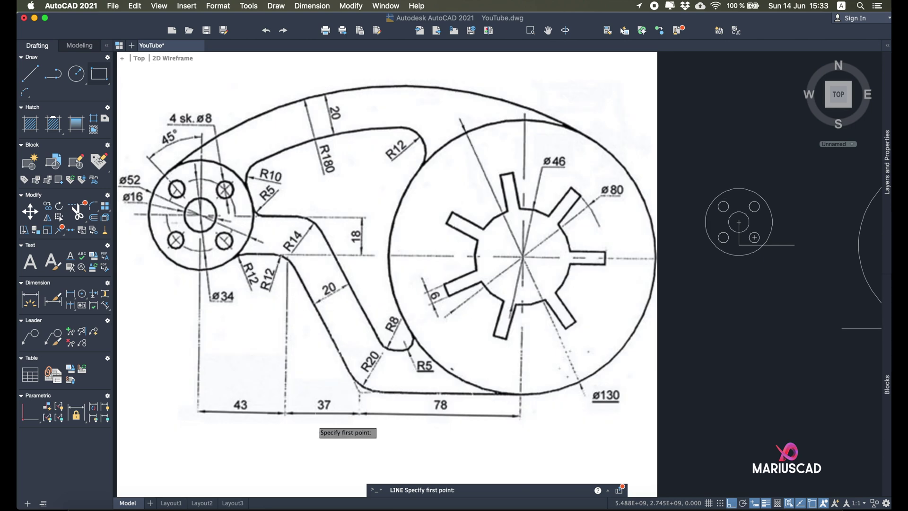
scroll(253, 414, "right", 5)
left_click(740, 321)
key("Escape")
scroll(605, 319, "left", 3)
scroll(170, 248, "up", 3)
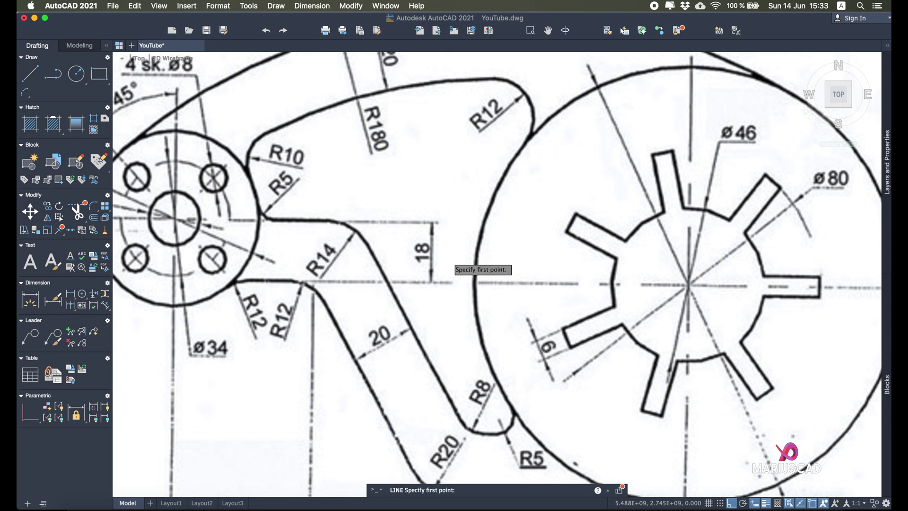
scroll(456, 265, "down", 3)
scroll(515, 270, "down", 2)
Offset a line upward by the current offset distance
key("Escape")
scroll(551, 259, "up", 4)
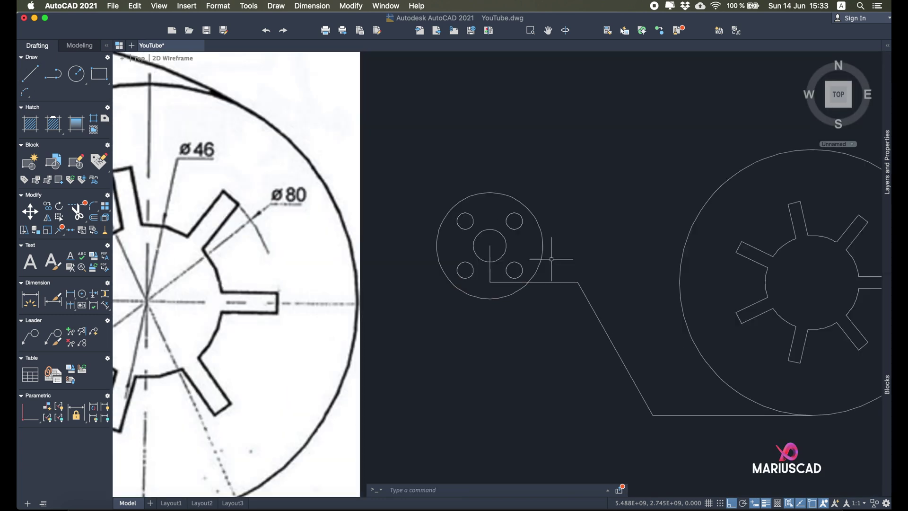
type("off")
key("Return")
key("Return")
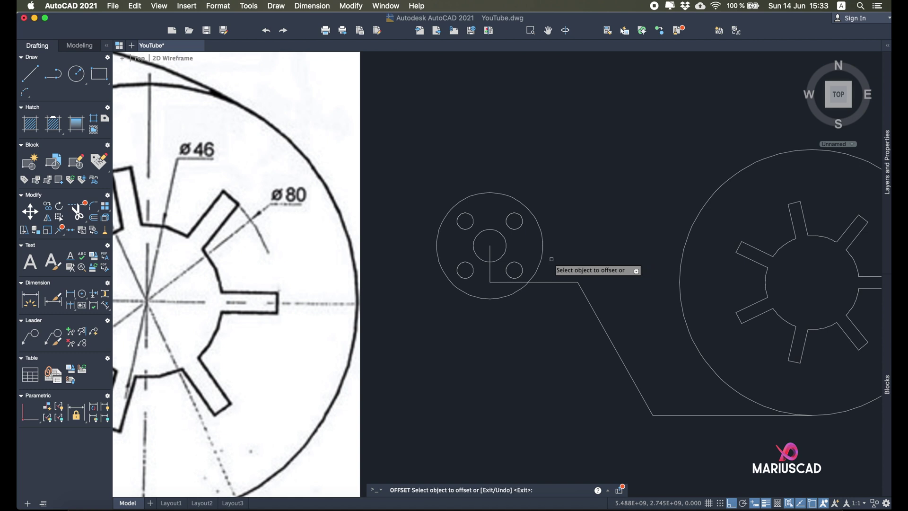
left_click(547, 282)
left_click(543, 250)
key("Return")
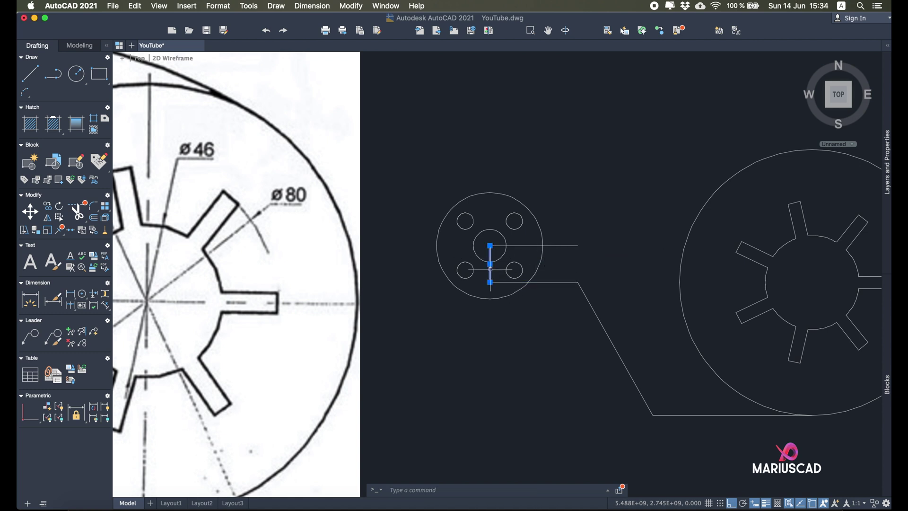
scroll(490, 269, "down", 3)
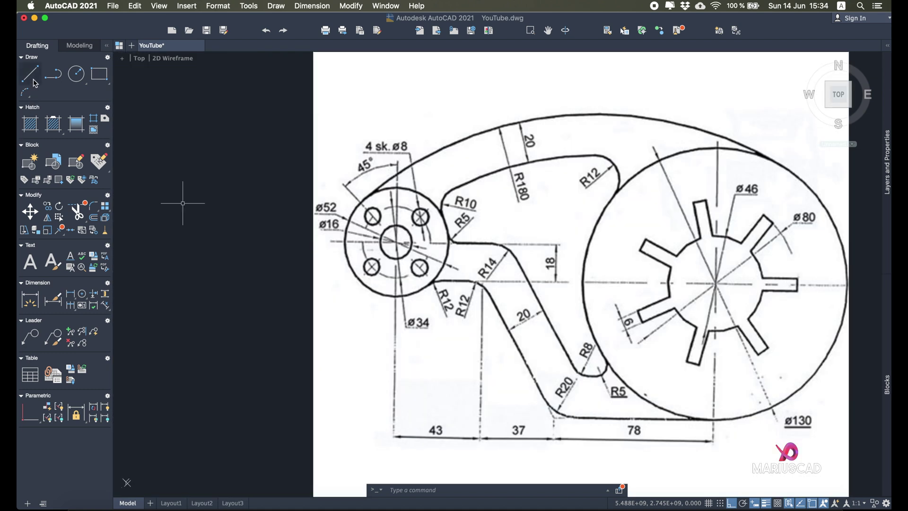
Offset the arm's slanted edge to the right and its base line upward, both by 20
key("Escape")
type("off")
key("Return")
type("20")
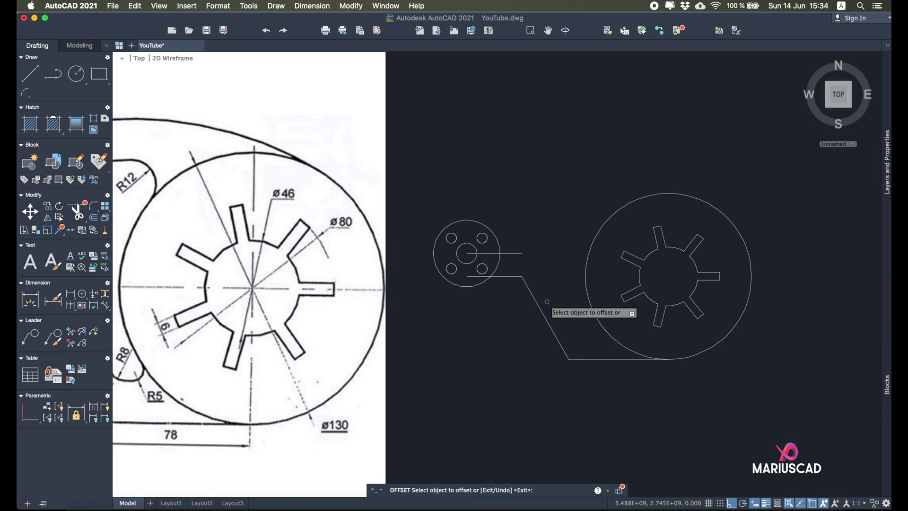
left_click(538, 308)
left_click(570, 298)
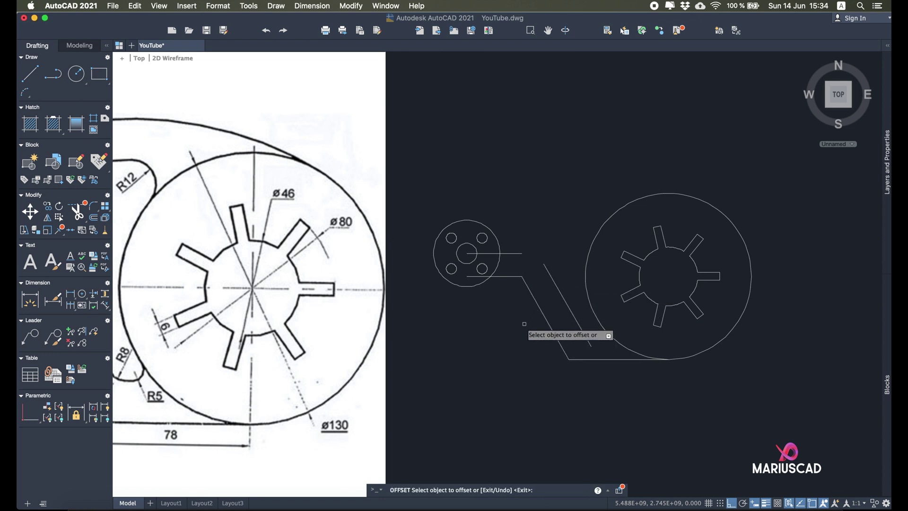
middle_click_drag(524, 324, 608, 314)
left_click(686, 341)
left_click(687, 317)
key("Return")
middle_click_drag(519, 284, 776, 259)
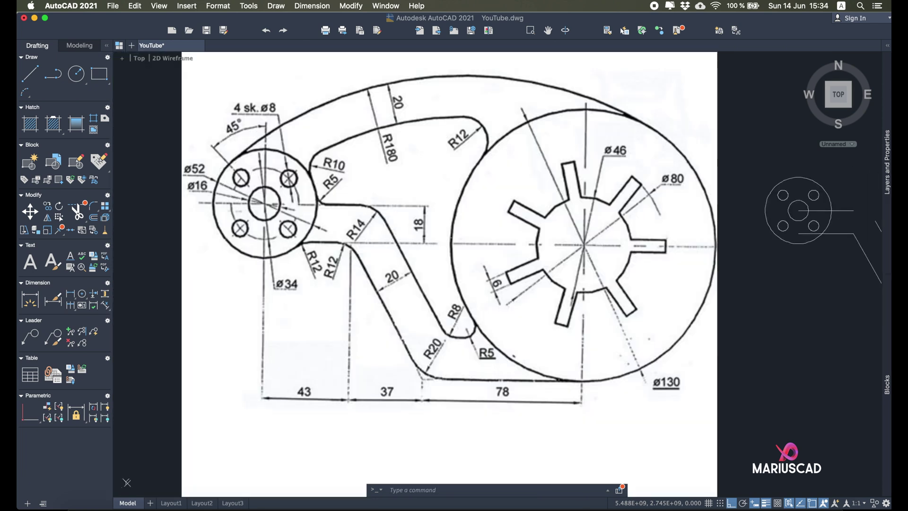
middle_click_drag(711, 235, 652, 236)
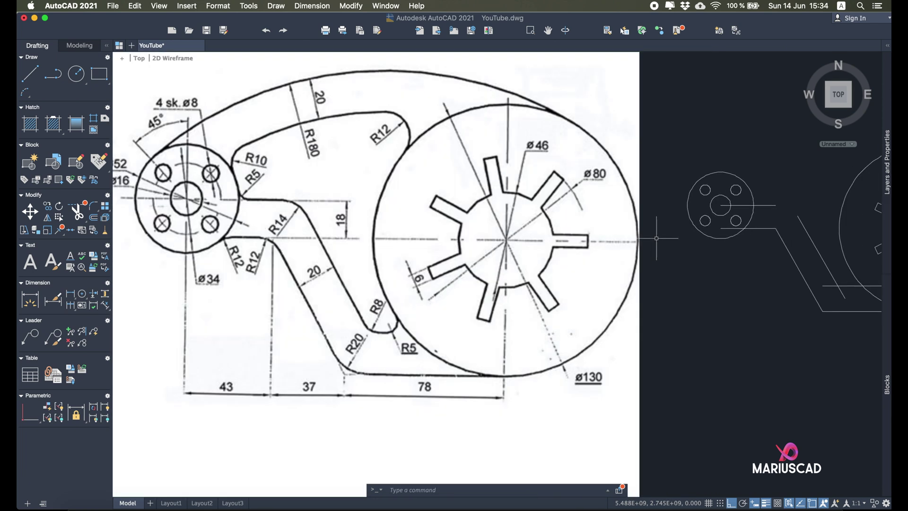
Fillet the top horizontal arm line to the slanted line with radius 14
type("fillet")
key("Return")
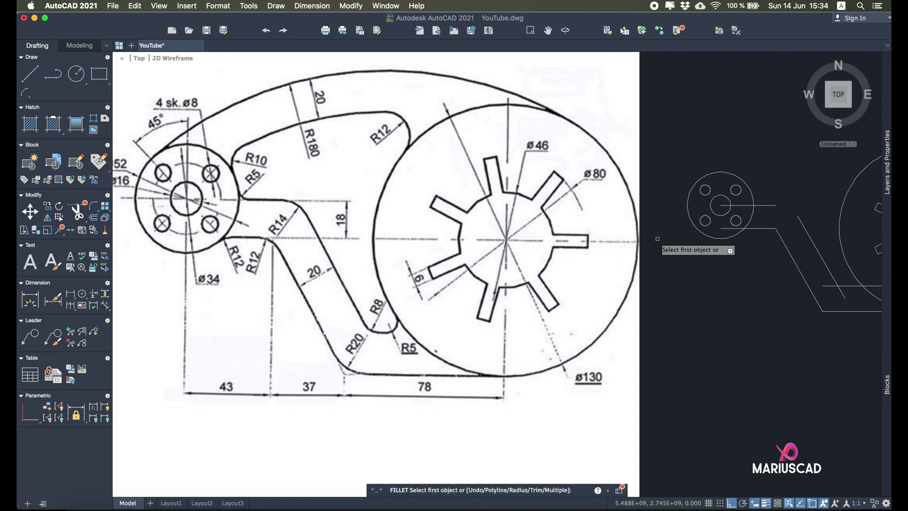
key("Return")
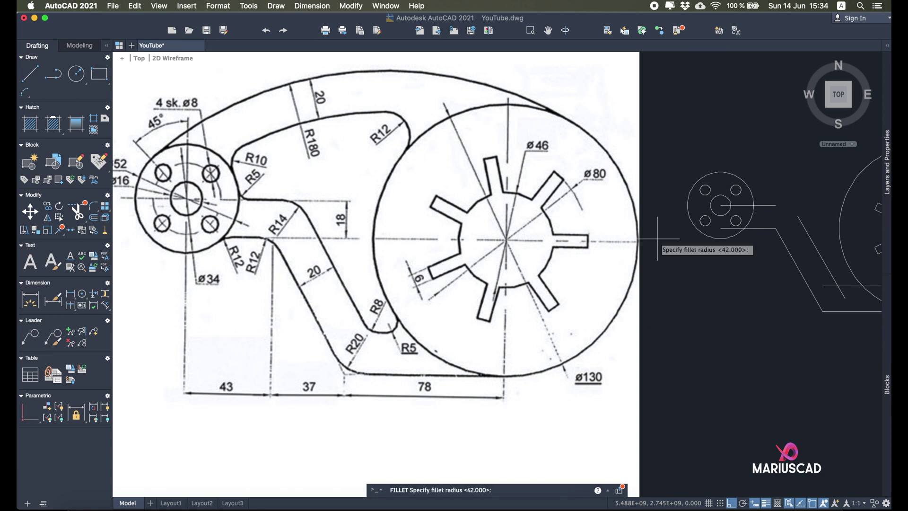
type("14")
key("Return")
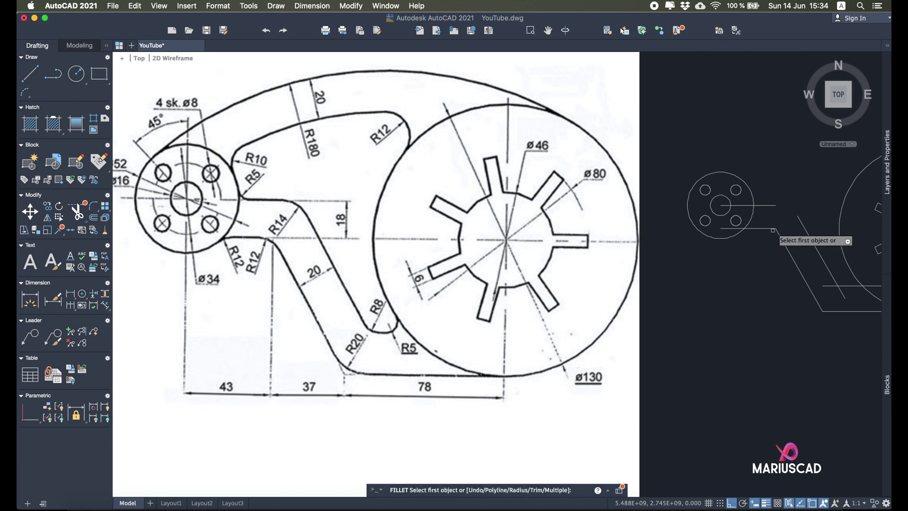
left_click(800, 221)
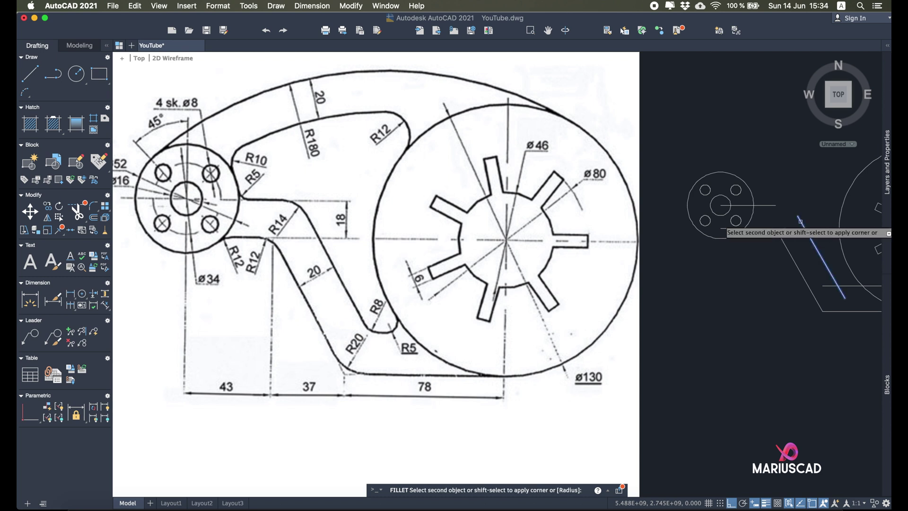
left_click(762, 205)
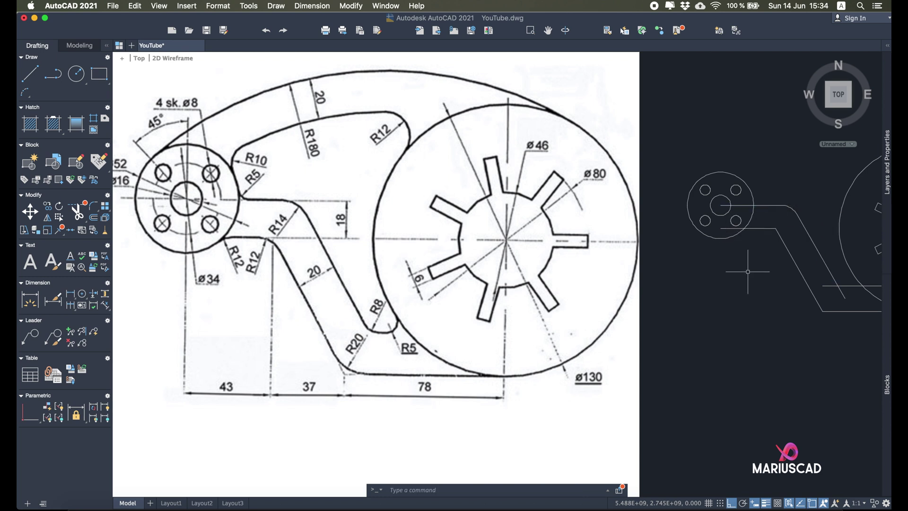
Fillet the lower polyline to its adjoining edge to close that corner
type("fillet")
key("Return")
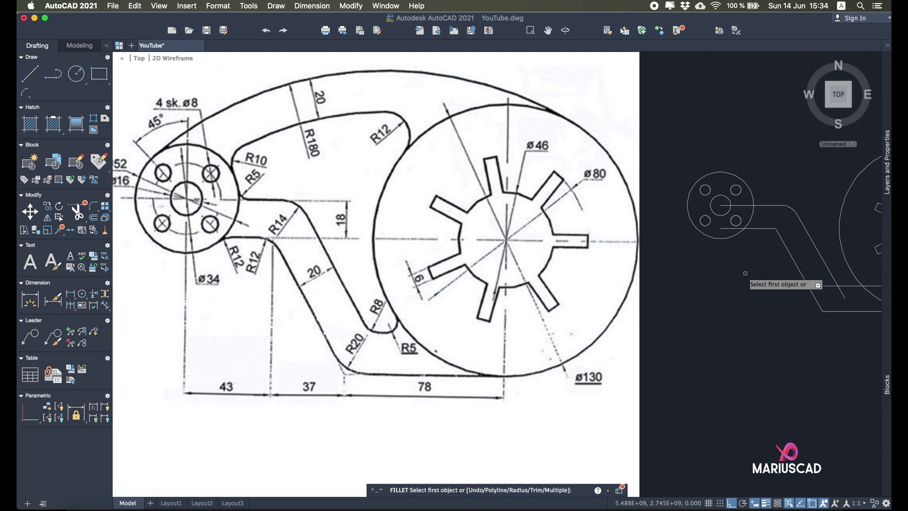
left_click(768, 228)
left_click(782, 243)
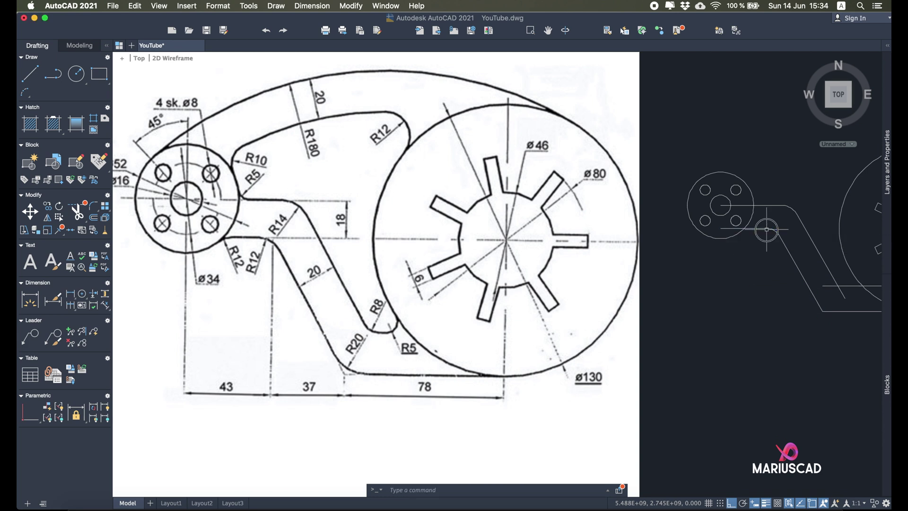
Fillet both corners where diagonal arm edges meet horizontal lines with radius 20
type("f")
key("BackSpace")
type("r")
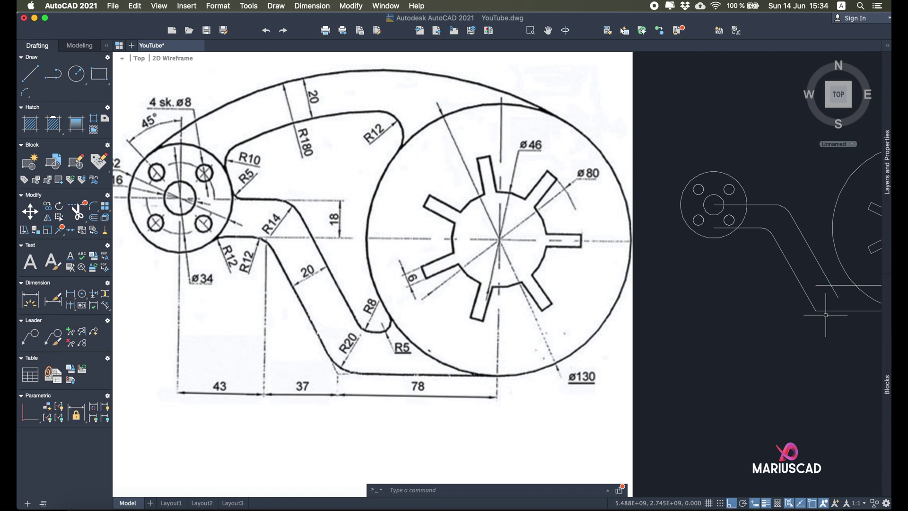
key("Return")
type("r")
key("Return")
type("20")
key("Return")
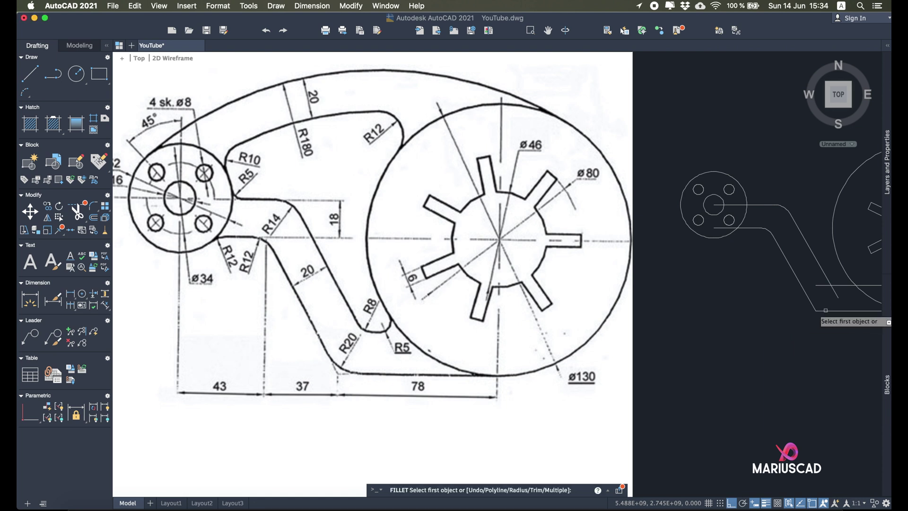
left_click(824, 310)
left_click(806, 295)
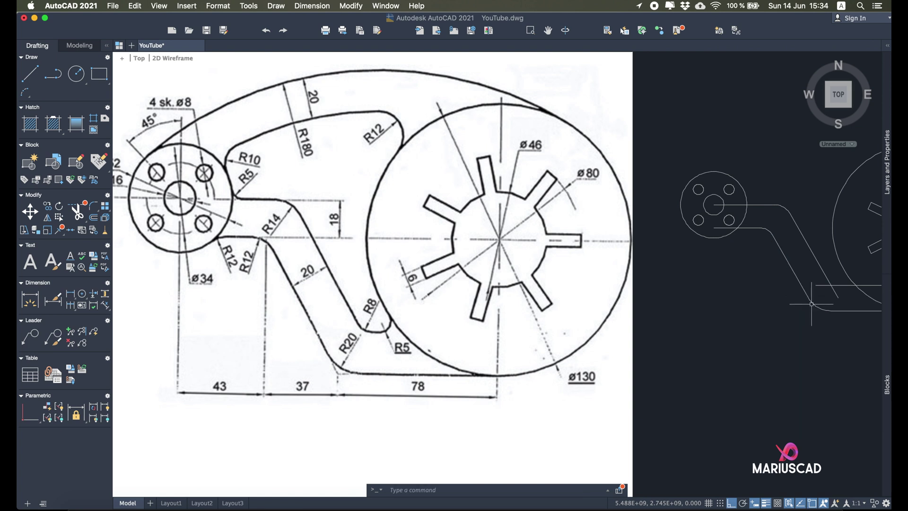
middle_click_drag(831, 294, 734, 301)
type("fi")
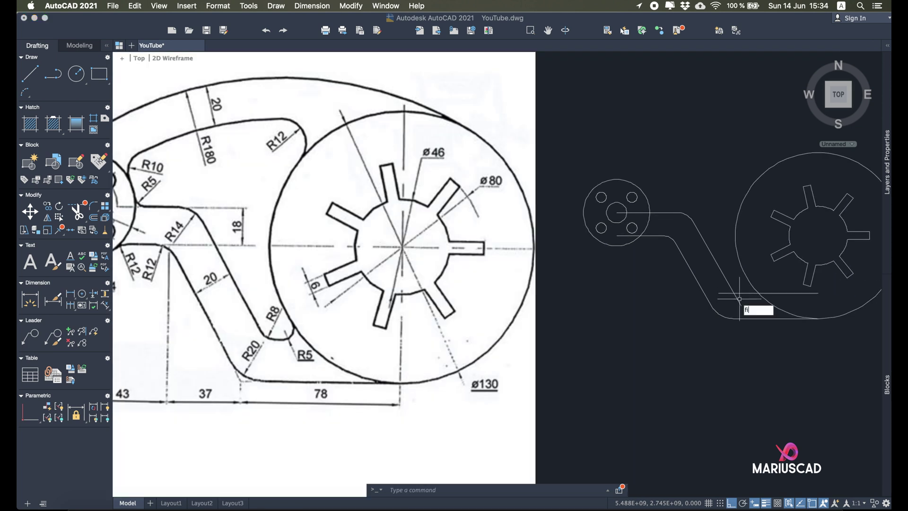
key("Return")
left_click(736, 293)
left_click(730, 285)
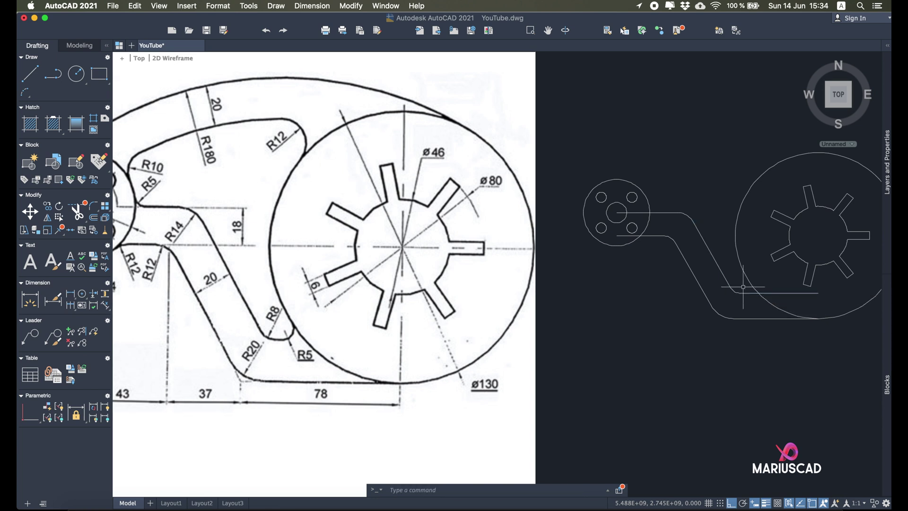
Round the arm's inner horizontal line into the large wheel circle with an R10 fillet
scroll(774, 312, "up", 2)
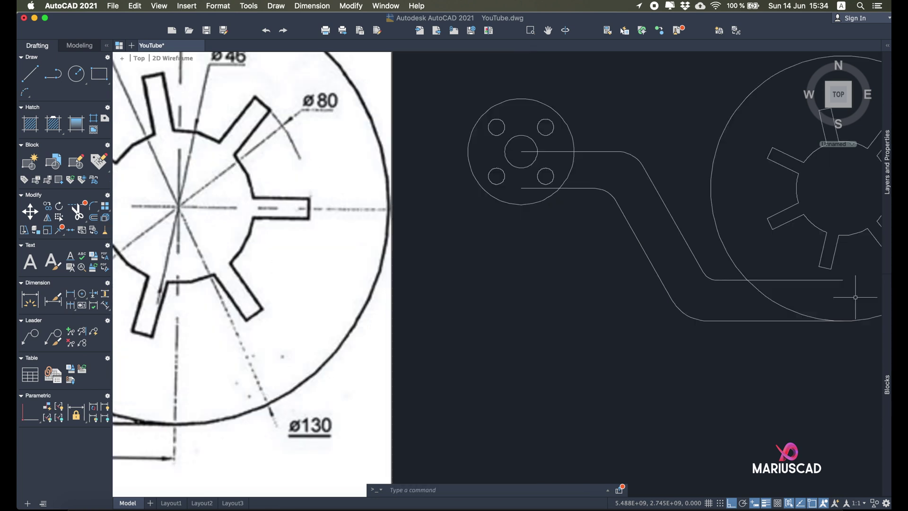
type("fillet")
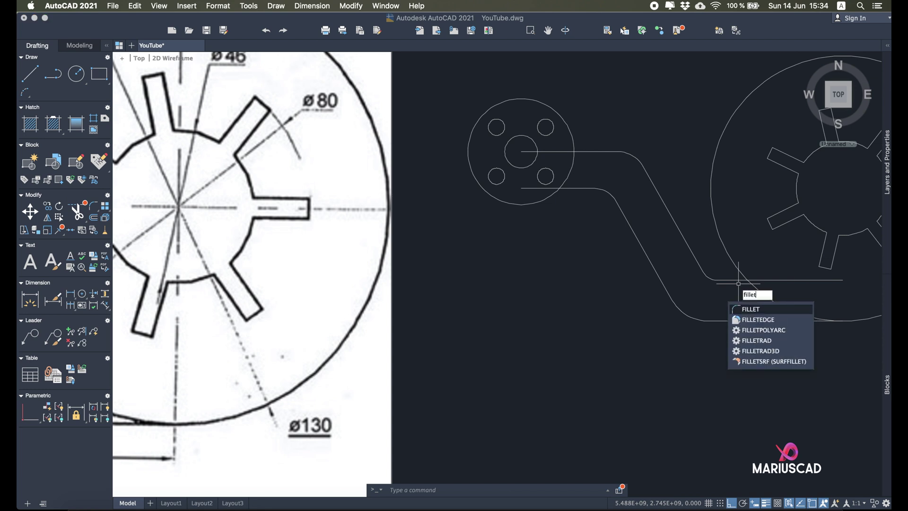
key("Return")
type("r")
key("Return")
type("10")
key("Return")
left_click(738, 280)
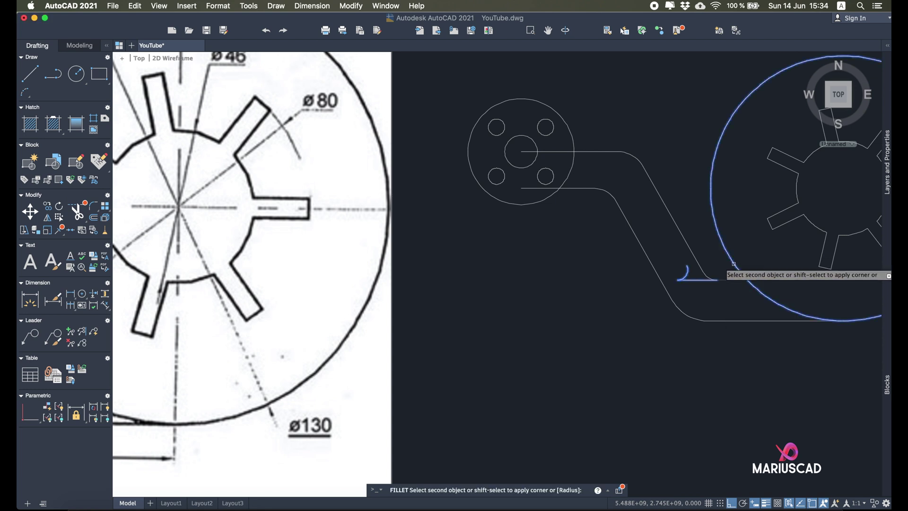
left_click(733, 264)
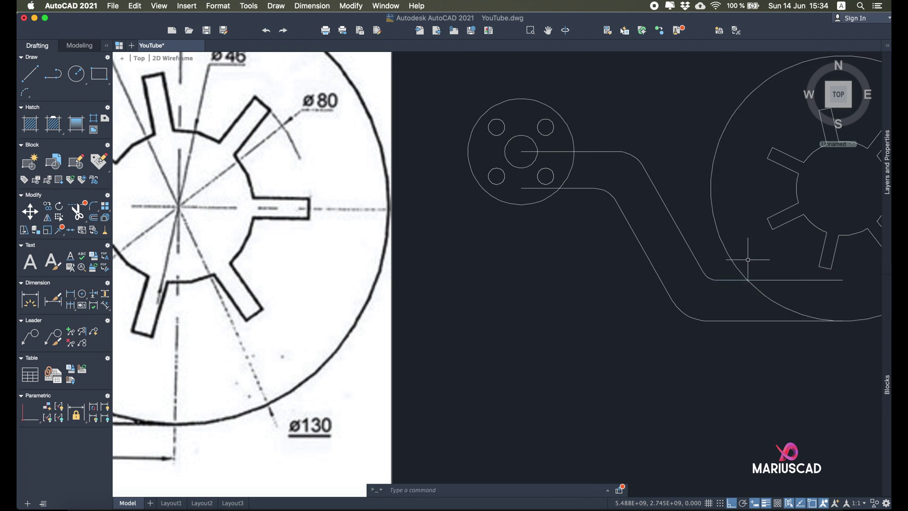
Draw a Tan, Tan, Radius circle of radius 5 touching the arm's inner line and the wheel
left_click(275, 5)
mouse_move(321, 135)
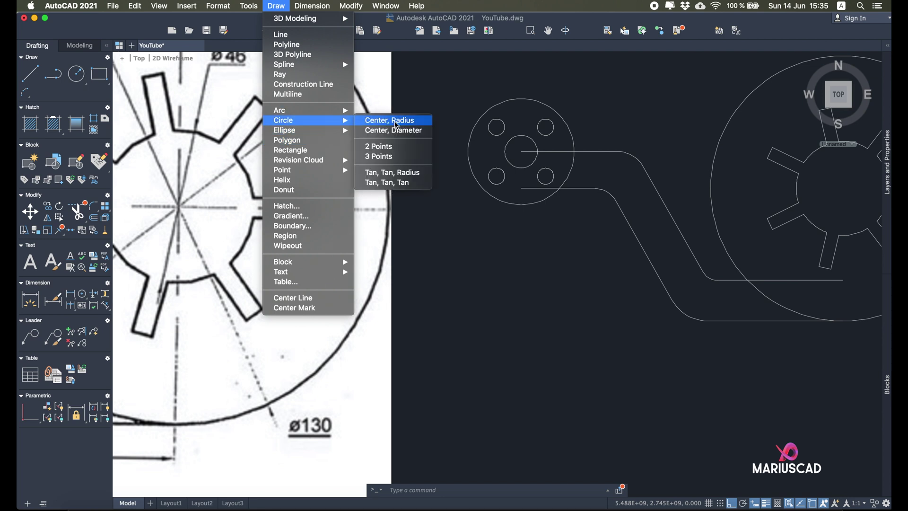
left_click(397, 175)
scroll(568, 199, "right", 5)
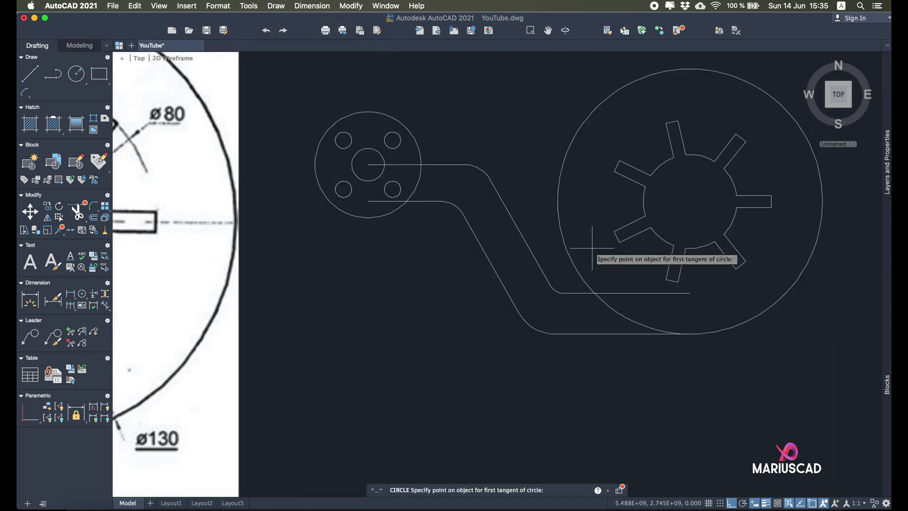
left_click(606, 293)
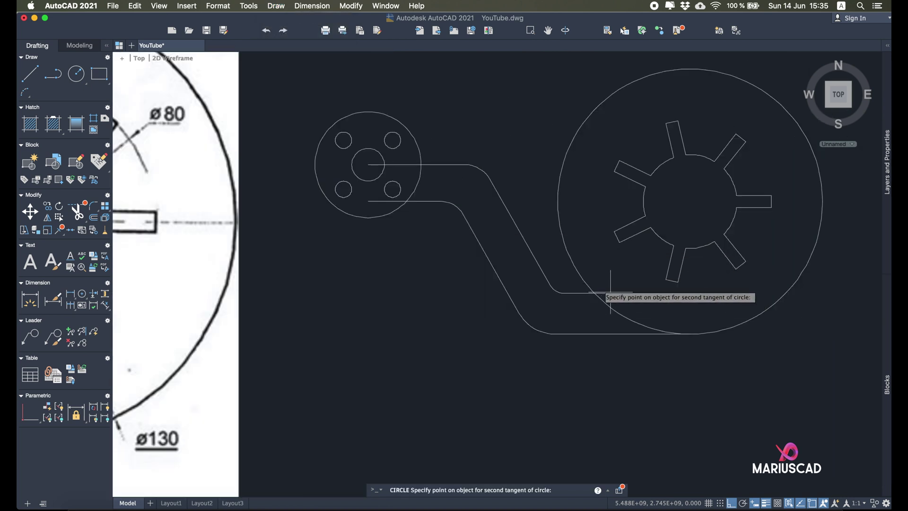
left_click(579, 273)
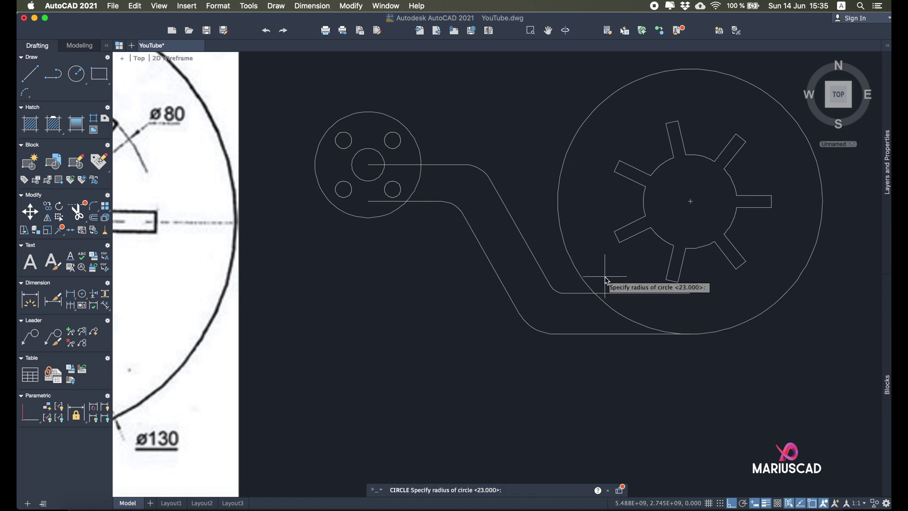
key("Return")
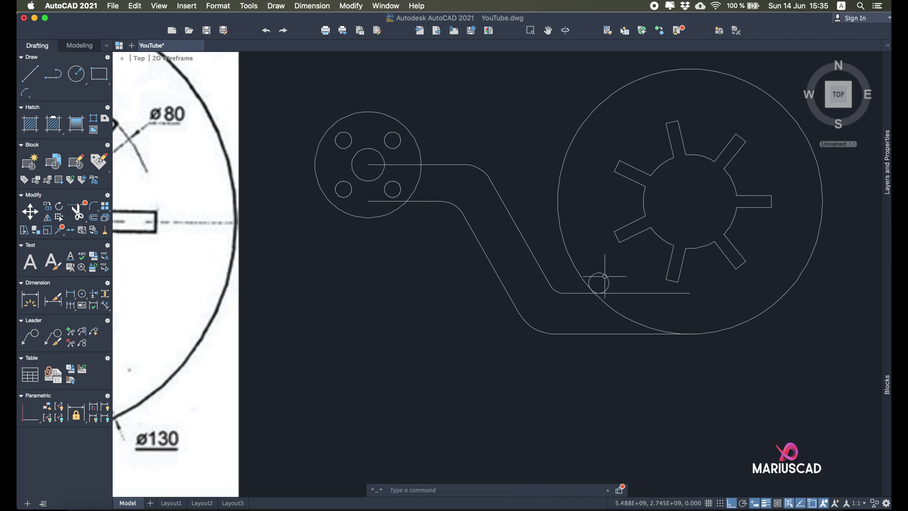
scroll(604, 276, "up", 3)
Mirror the small circle across a vertical axis, erasing the original
type("mirro")
key("Return")
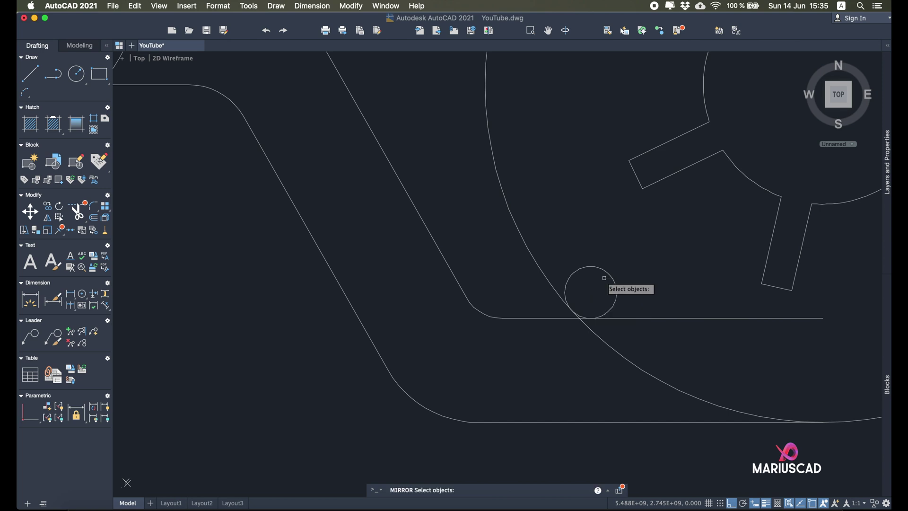
left_click(600, 270)
key("Return")
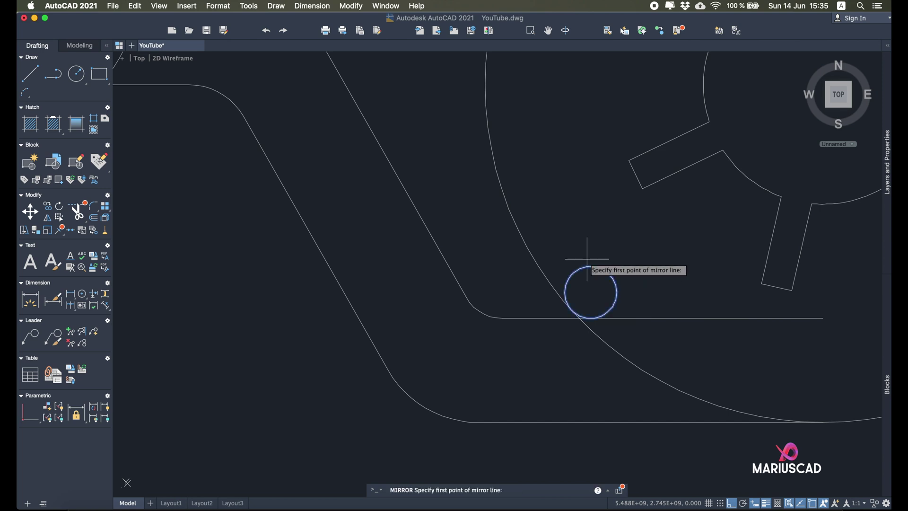
left_click(563, 296)
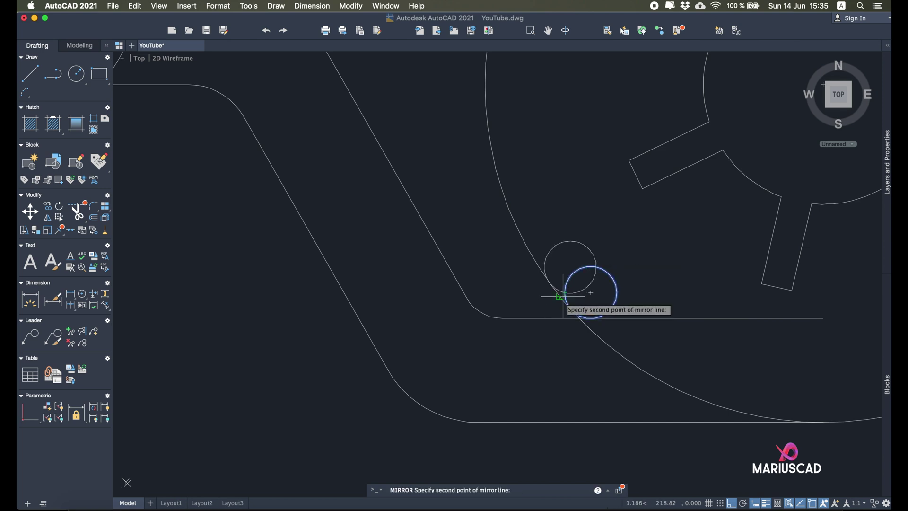
left_click(565, 392)
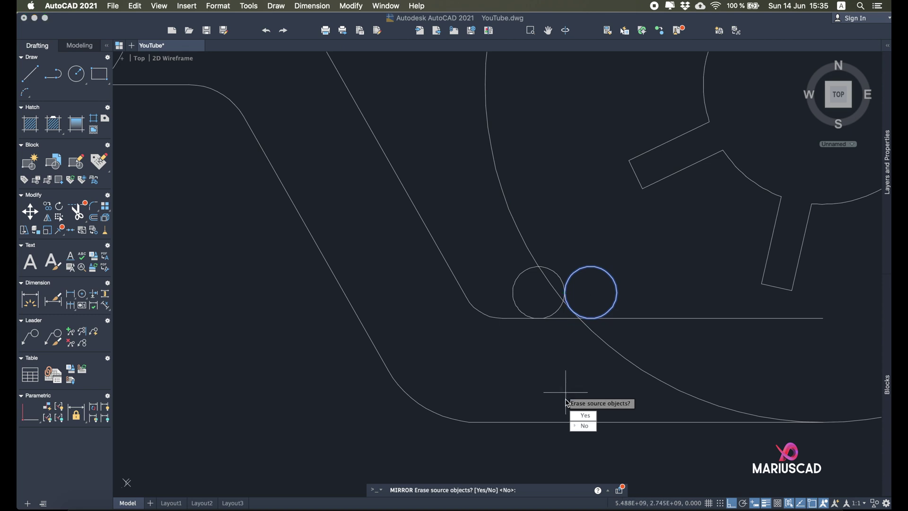
left_click(592, 415)
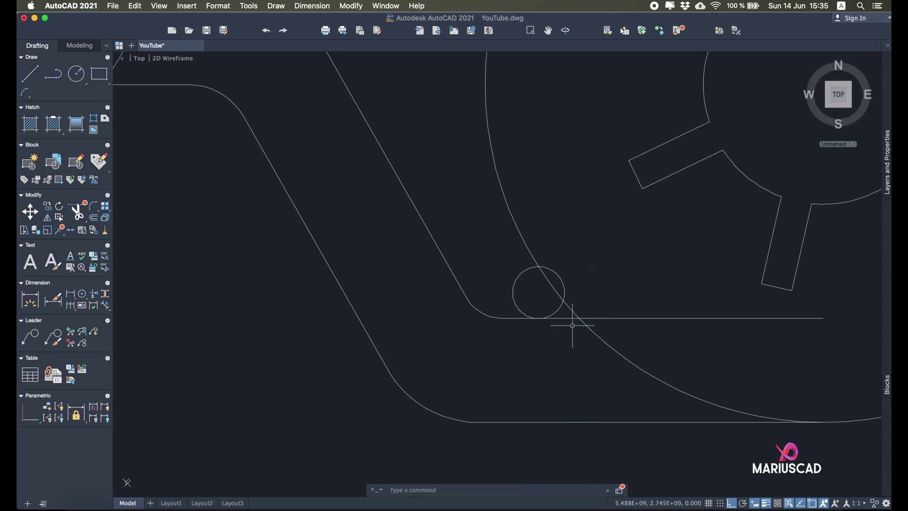
Trim the excess circle and line portions and delete the leftover horizontal line
type("trim")
key("Return")
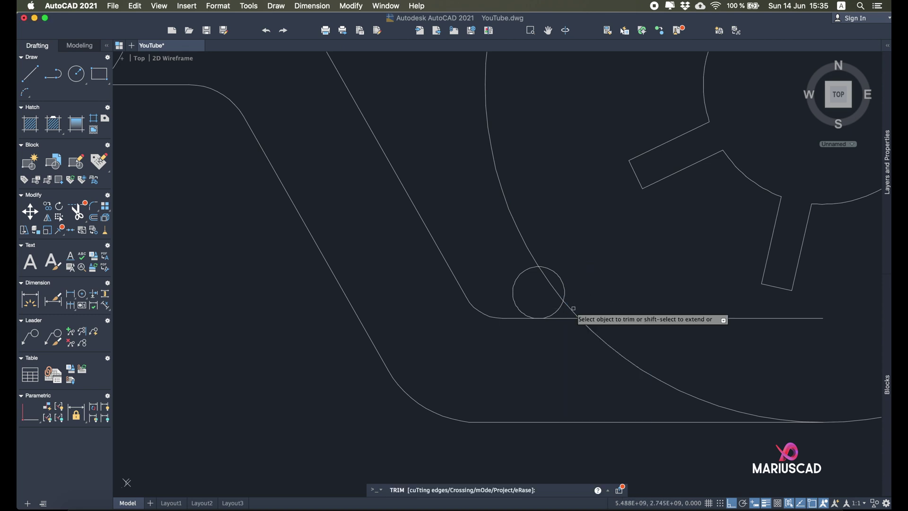
left_click_drag(650, 316, 648, 321)
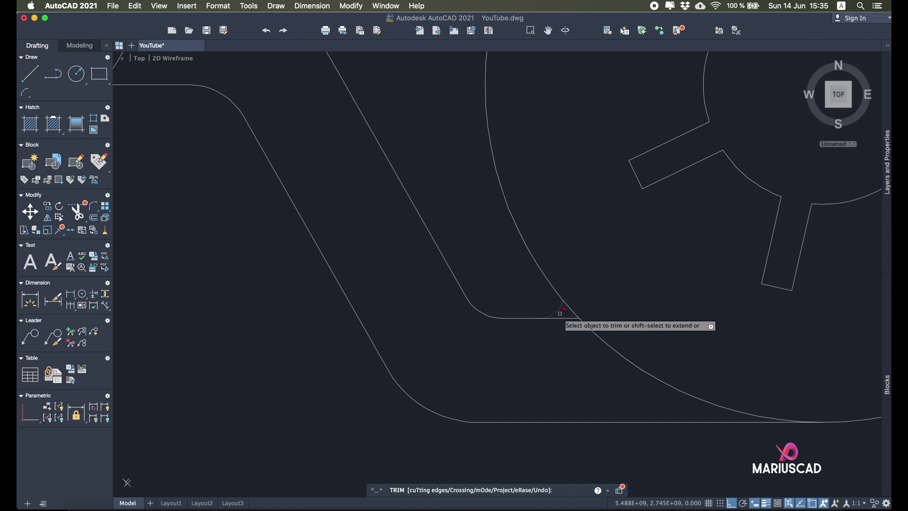
key("Escape")
scroll(562, 318, "up", 5)
key("Delete")
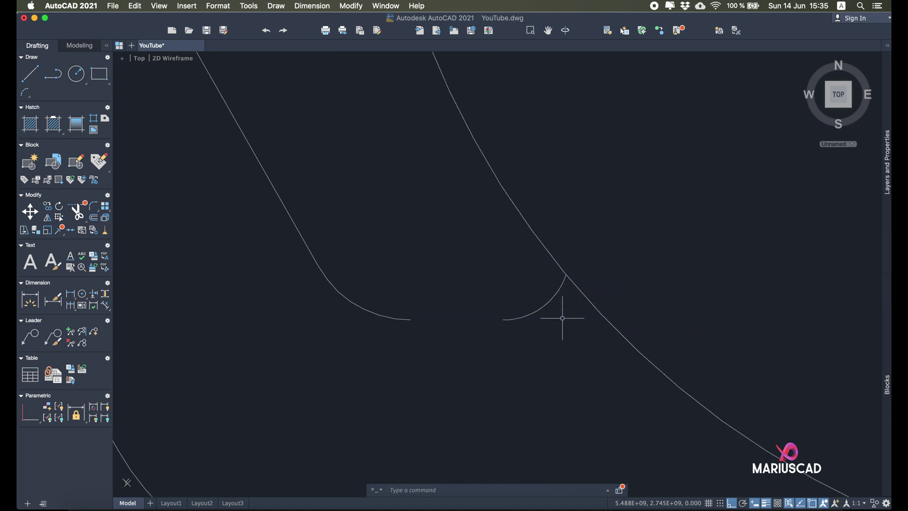
left_click(30, 73)
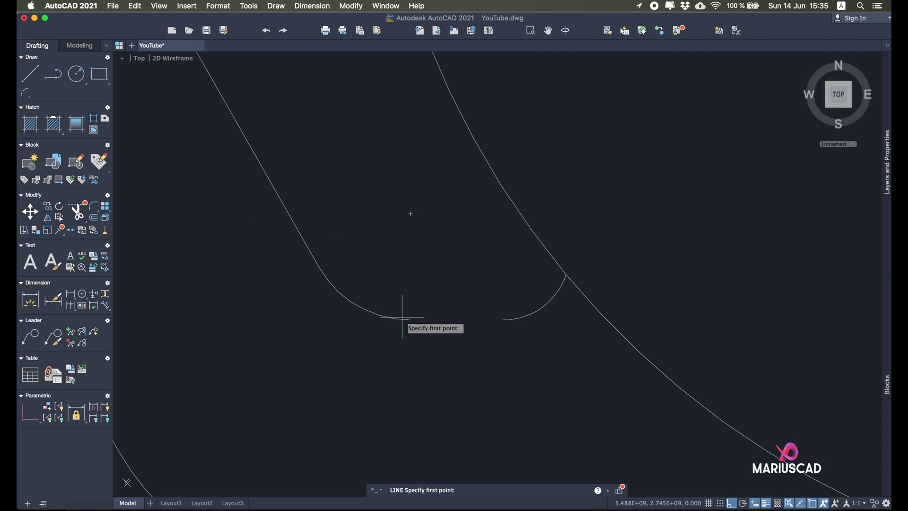